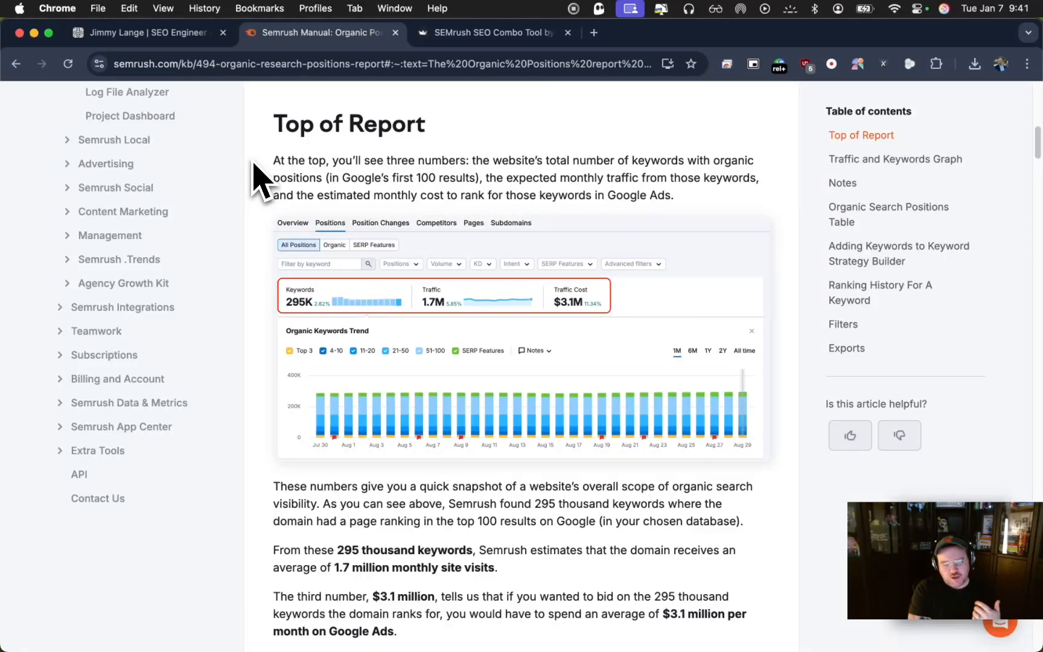
Open the SEMrush Organic Position Combo Tool from the Featured Projects on the developer's portfolio homepage
click(454, 33)
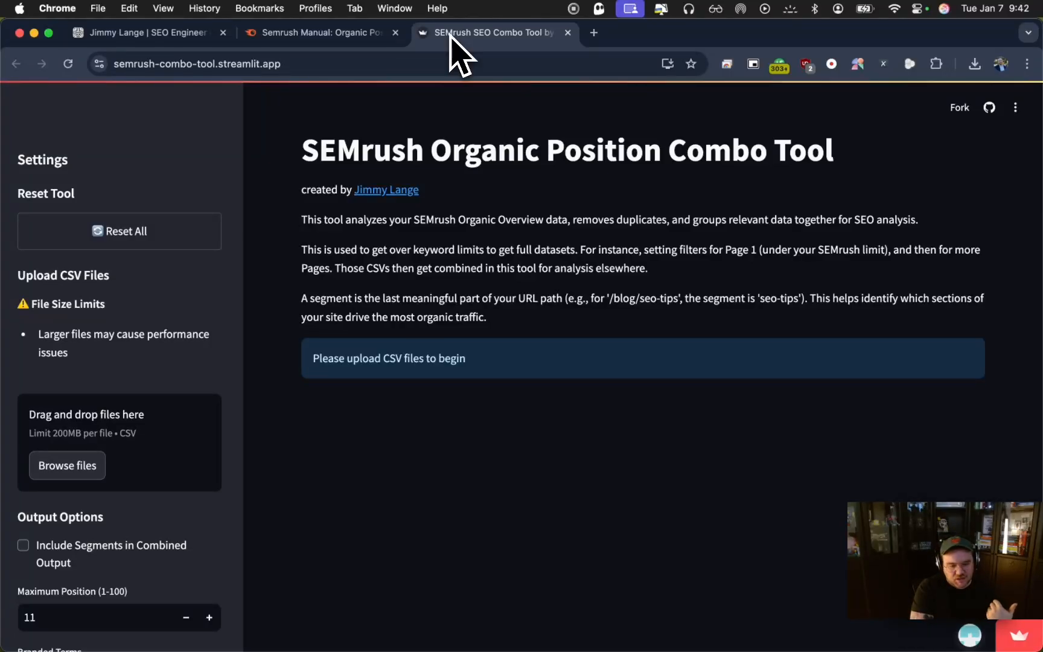
click(169, 32)
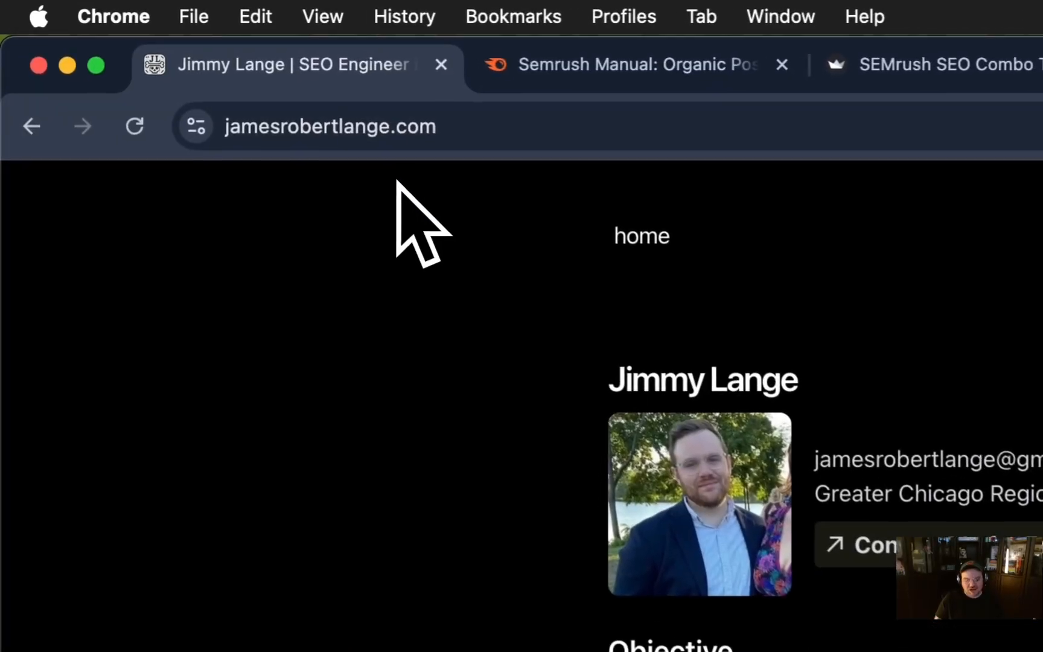
scroll(400, 244, down, 10)
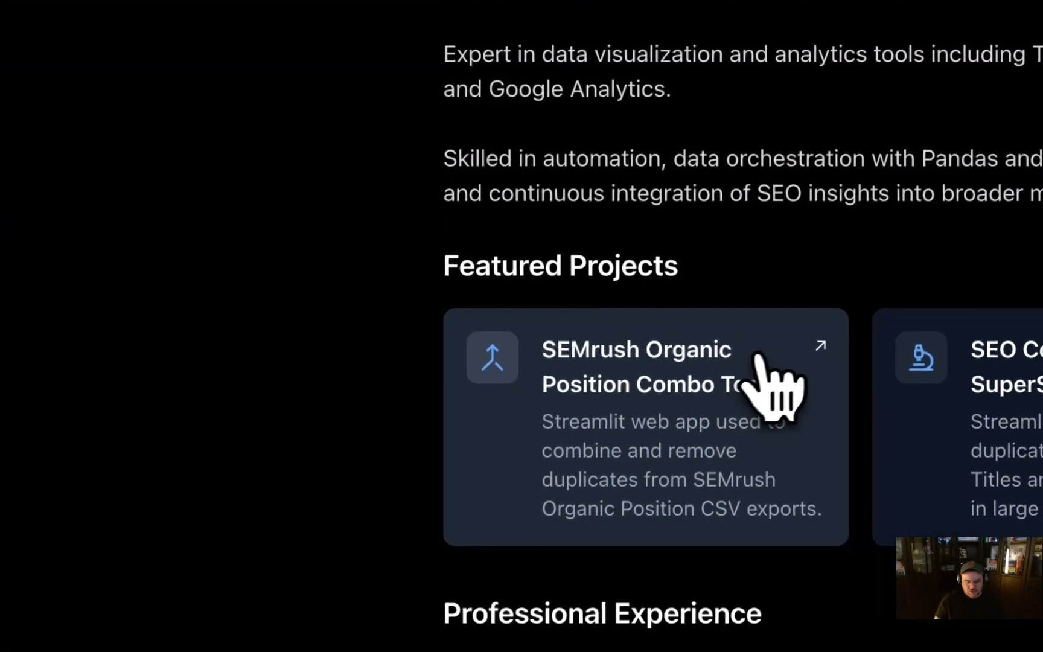
click(757, 358)
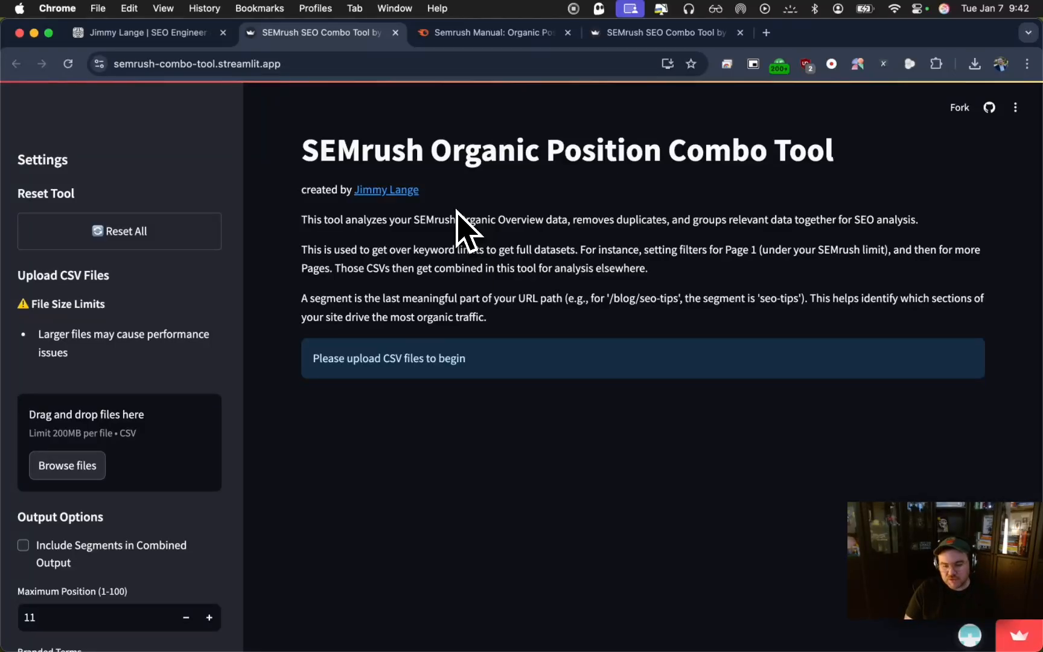
Switch to Excel and examine the column headers and first data rows of SEMrush File 1
key(ctrl+Up)
click(305, 534)
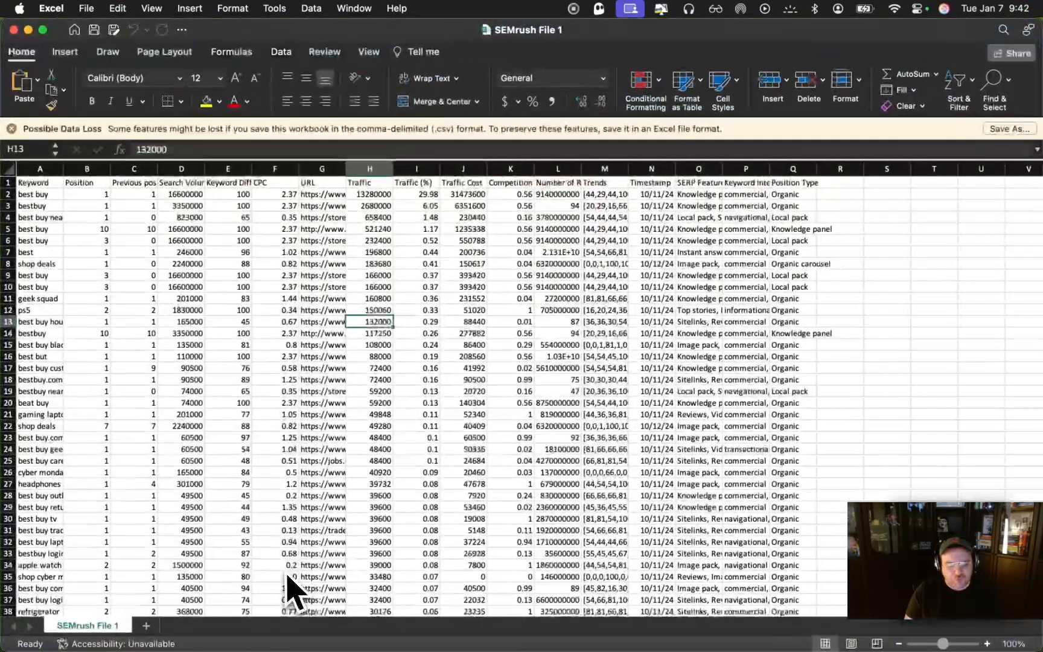
key(Left)
key(Down)
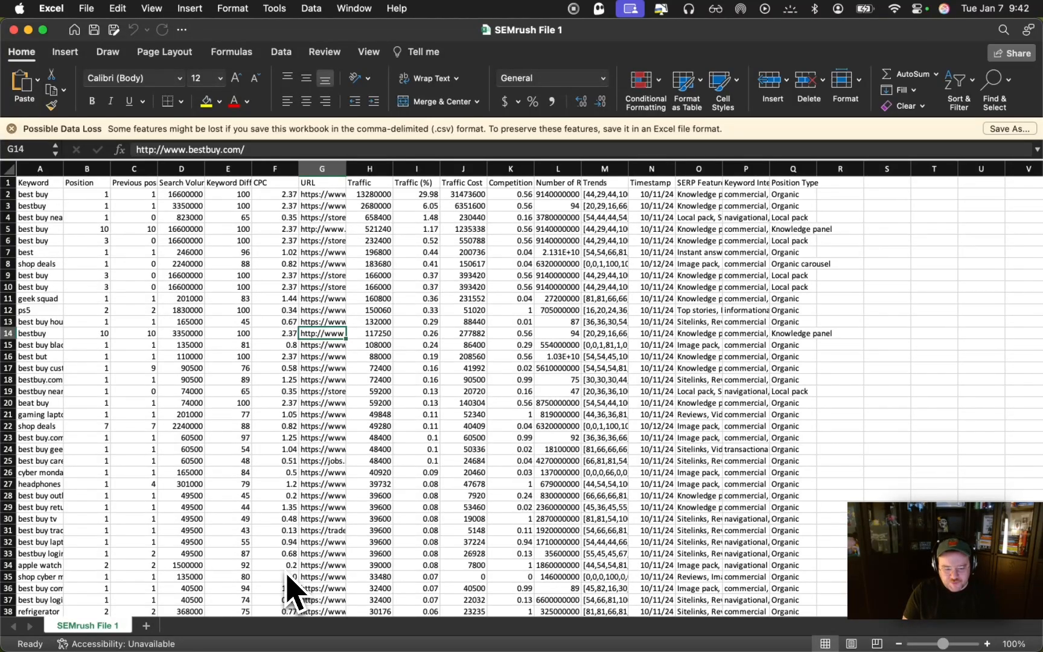
key(Left)
key(Left)
key(Left)
key(super+Up)
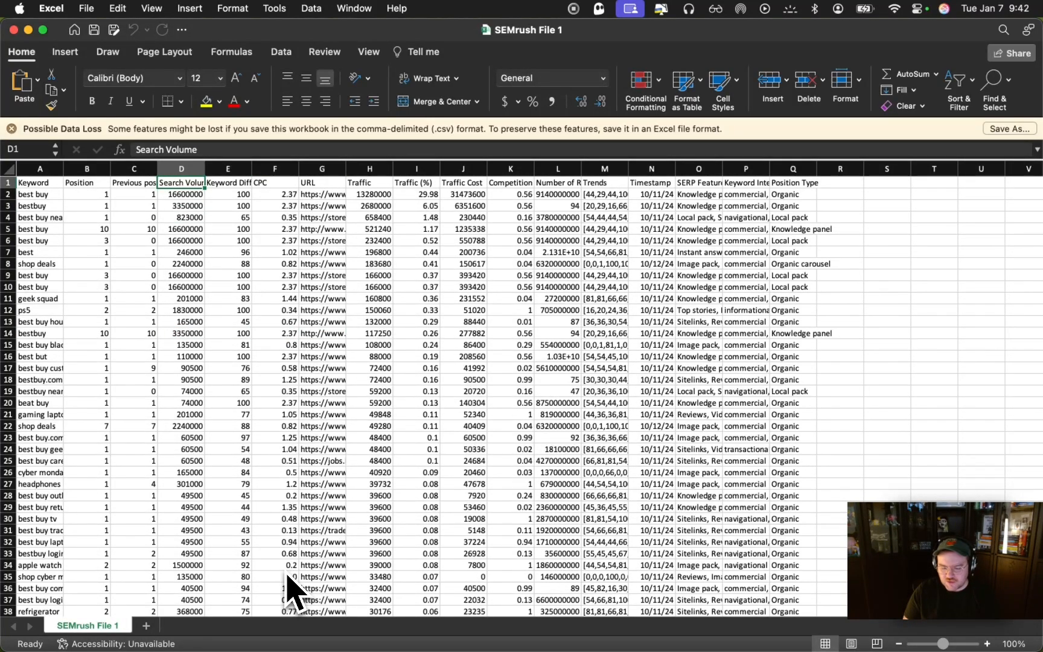
key(Left)
key(Left)
key(Left)
key(Down)
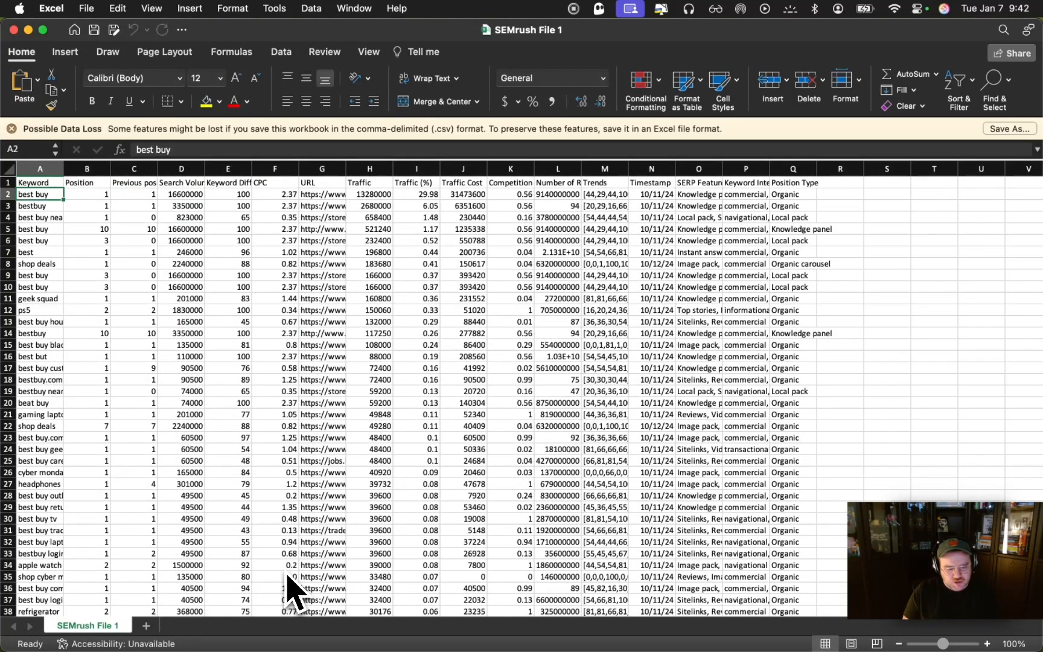
key(Right)
key(Right)
key(Right)
key(Right)
key(Right)
key(Right)
key(Right)
key(Right)
key(Right)
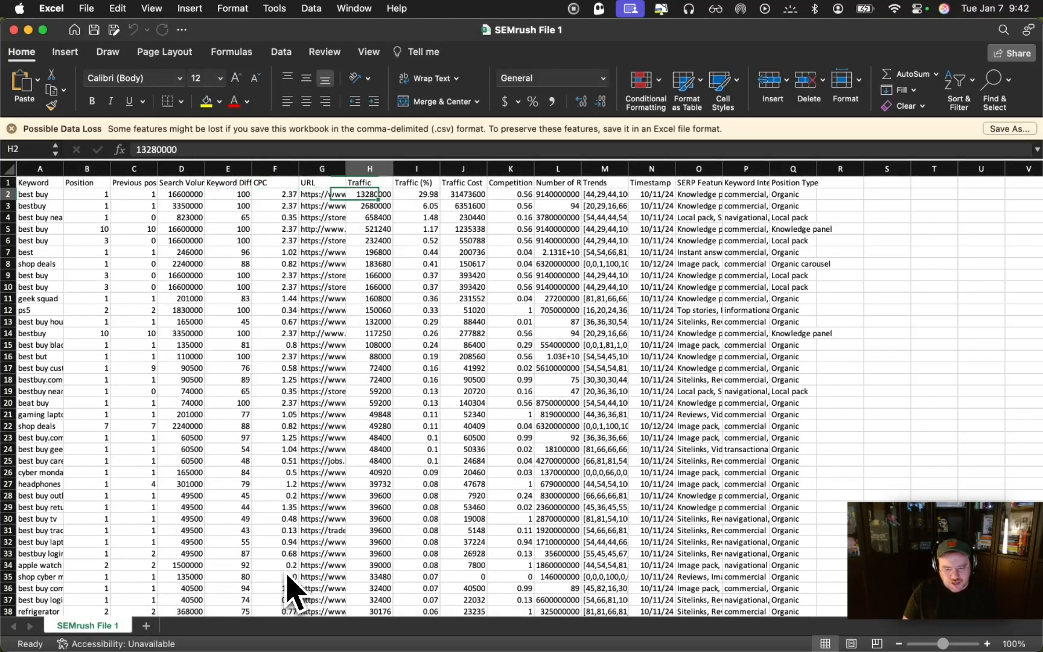
key(Right)
key(Right)
key(Left)
key(Left)
key(Left)
key(Left)
key(Left)
key(Left)
key(Left)
key(Left)
key(Left)
key(Left)
key(Left)
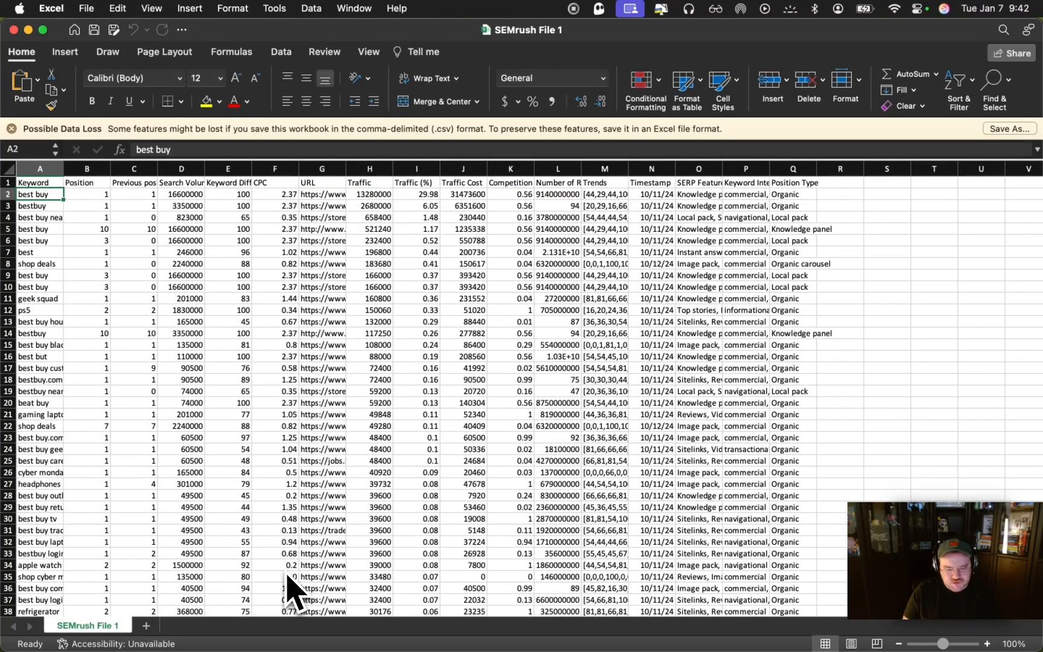
Check how far the Keyword and Traffic columns of SEMrush File 1 extend, and close the workbook
key(ctrl+Down)
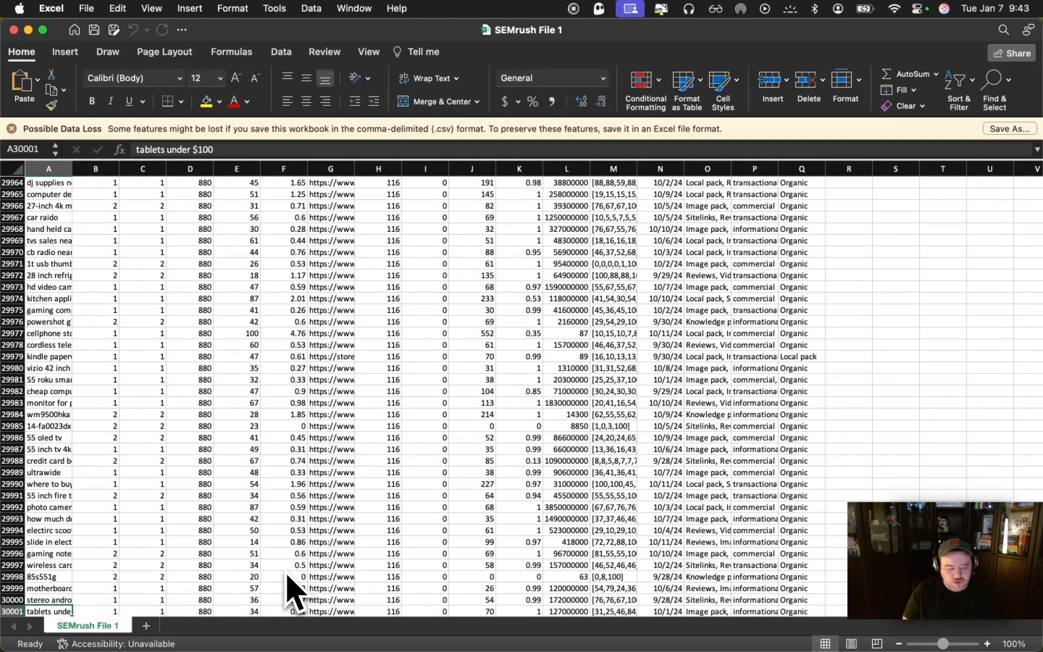
key(ctrl+Up)
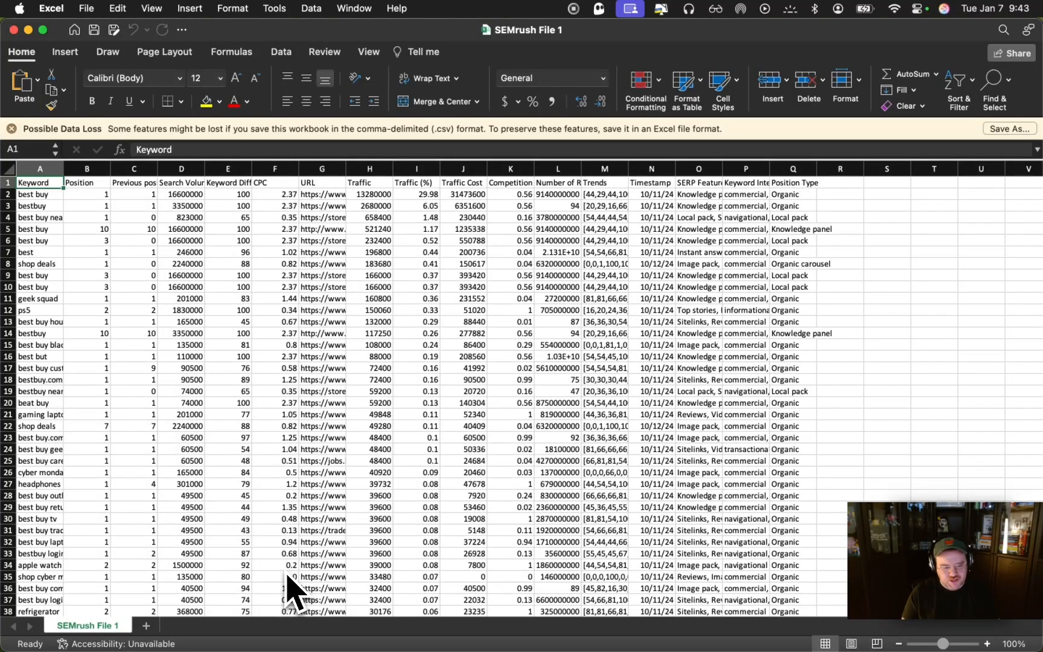
key(Right)
key(Right)
key(Right)
key(Right)
key(Right)
key(Right)
key(Right)
key(Right)
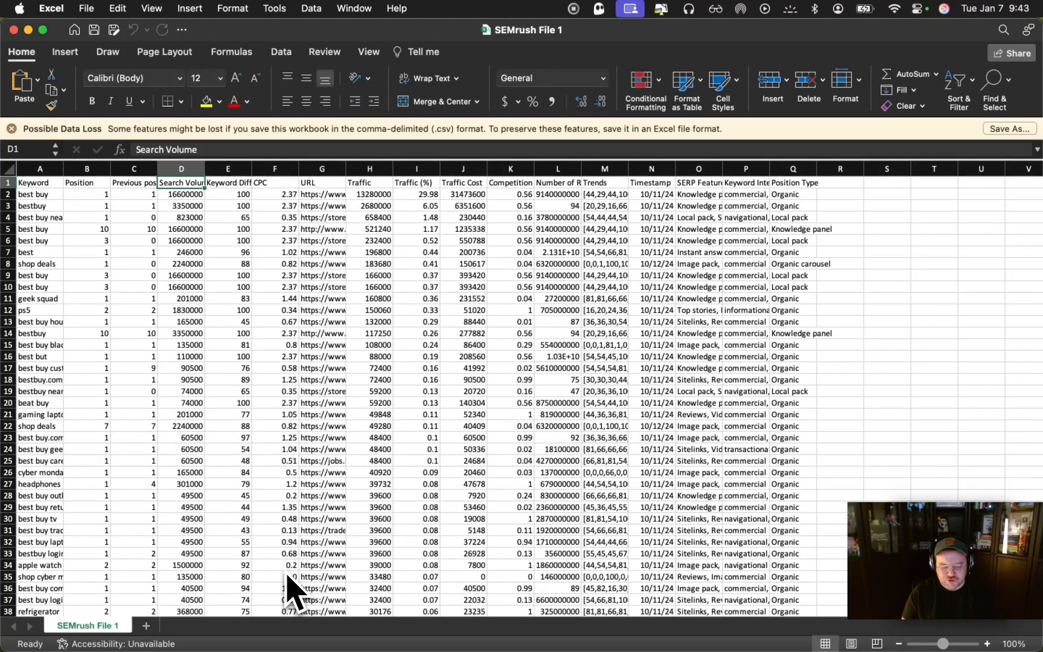
key(Down)
key(Left)
key(Up)
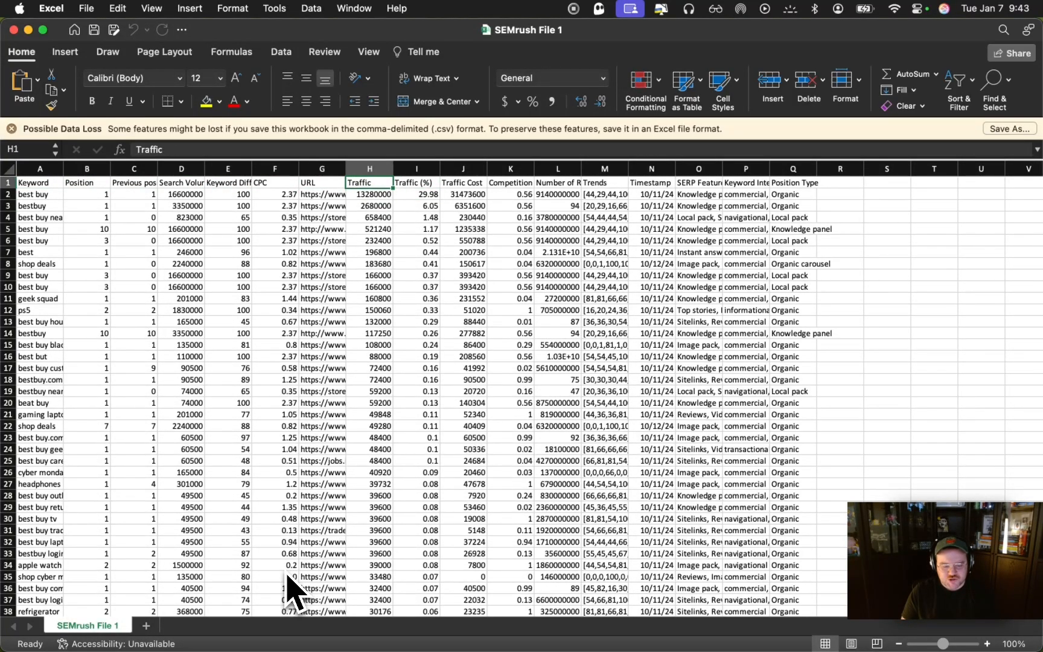
key(Down)
key(super+Down)
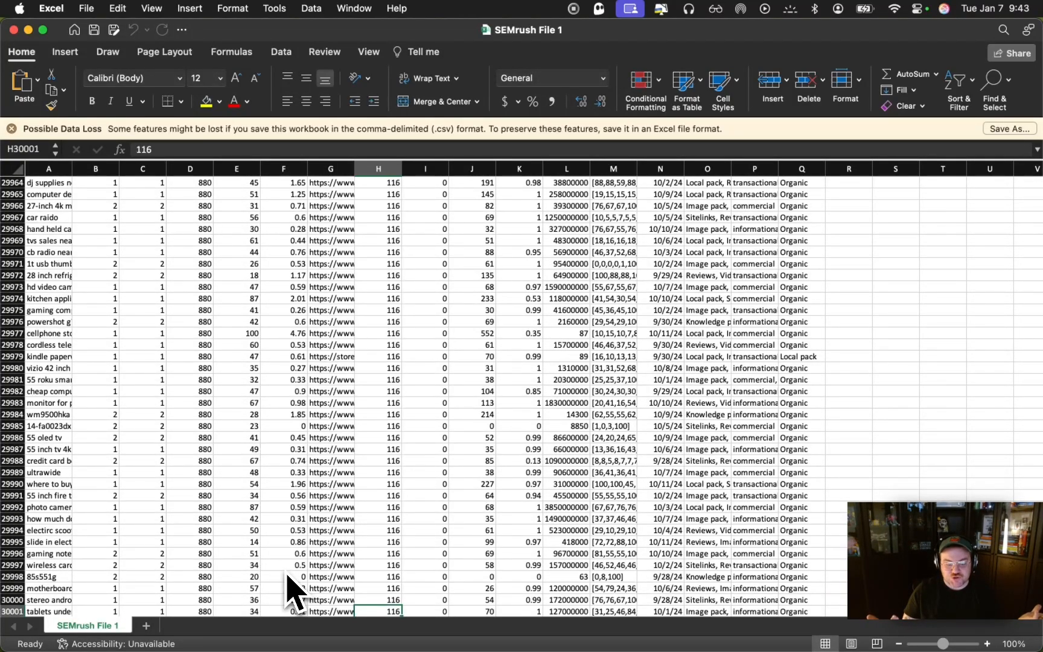
key(super+Up)
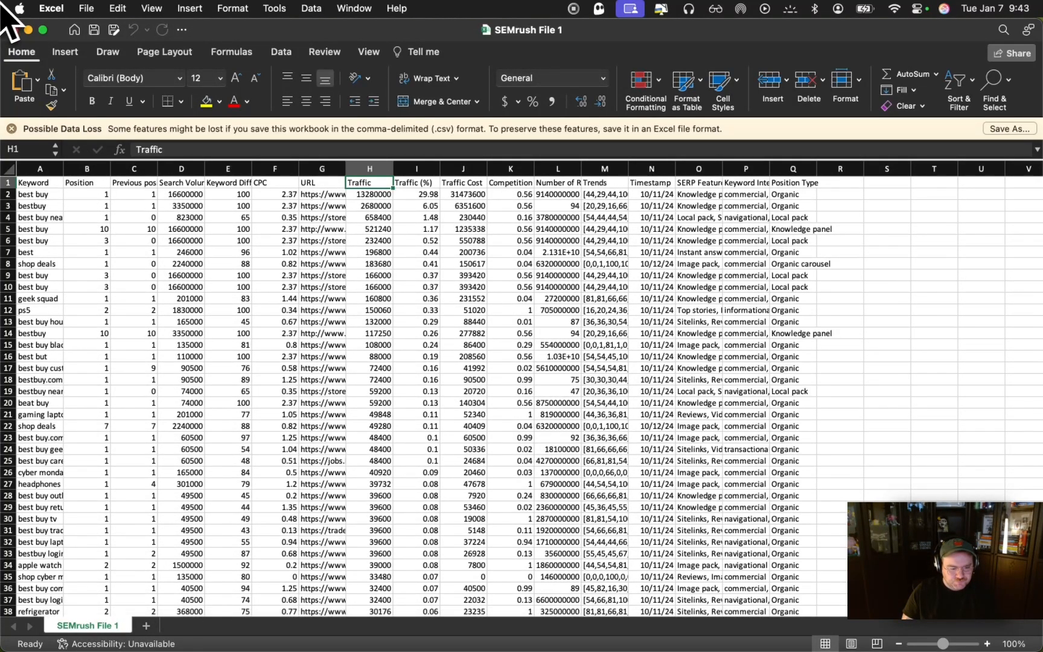
click(17, 30)
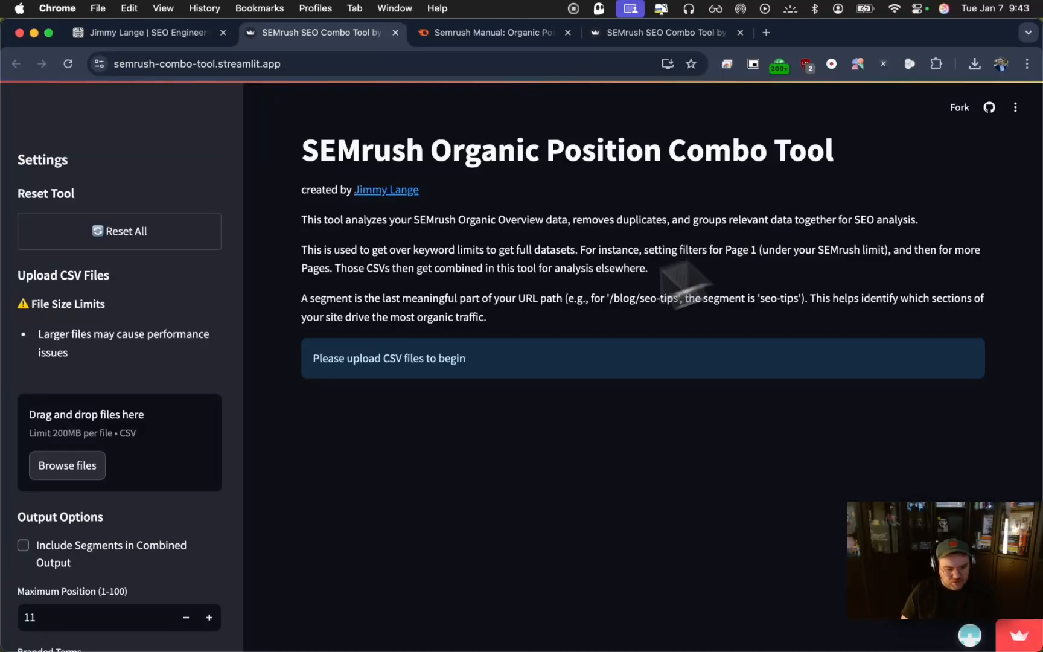
Upload SEMrush File 1.csv, SEMrush File 2.csv and SEMrush File 3.csv from the SEMrush Tool folder inside Desktop's Job Hunt folder
click(82, 476)
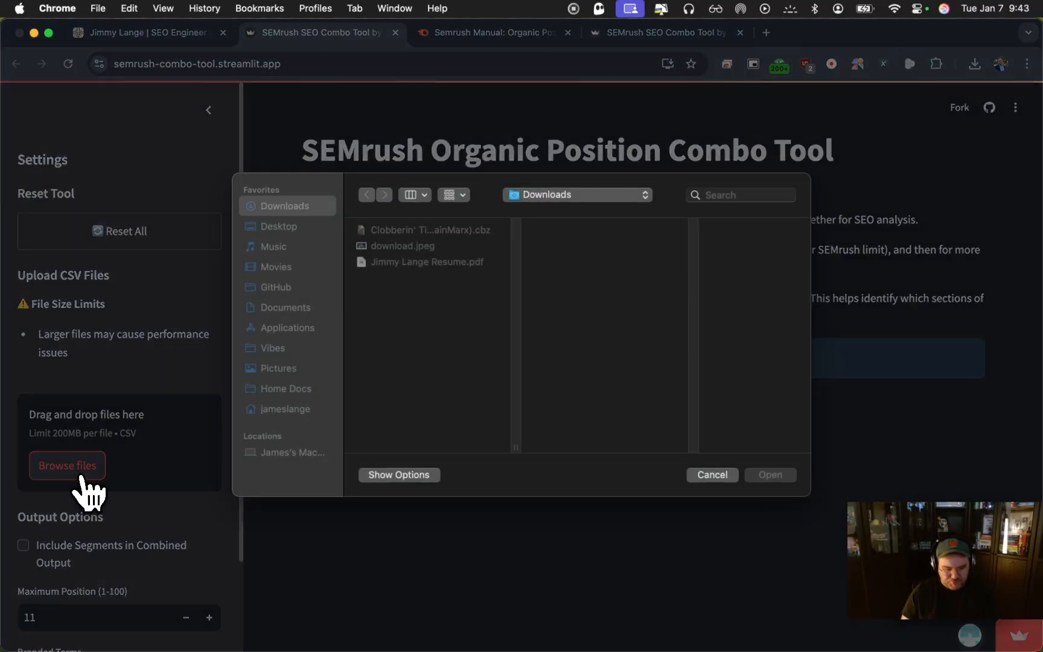
click(296, 227)
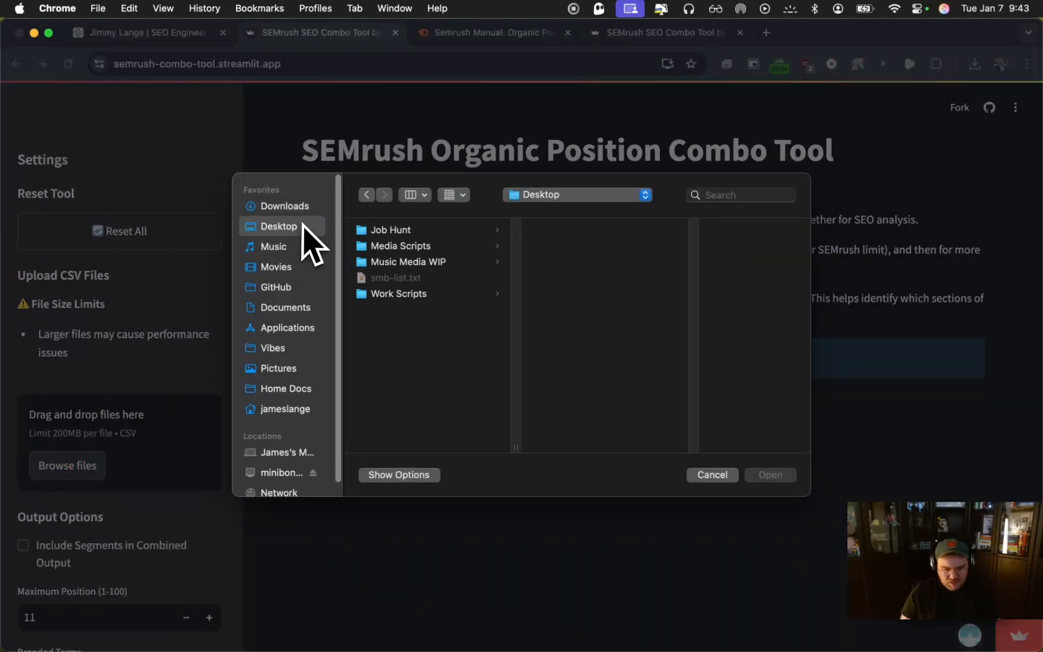
click(391, 231)
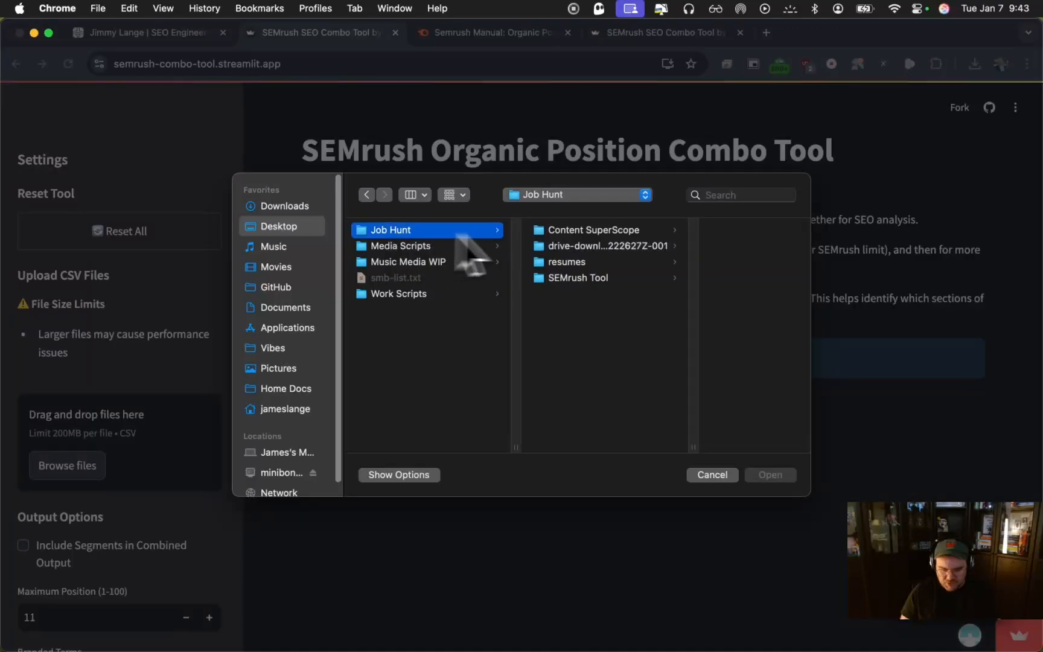
click(555, 281)
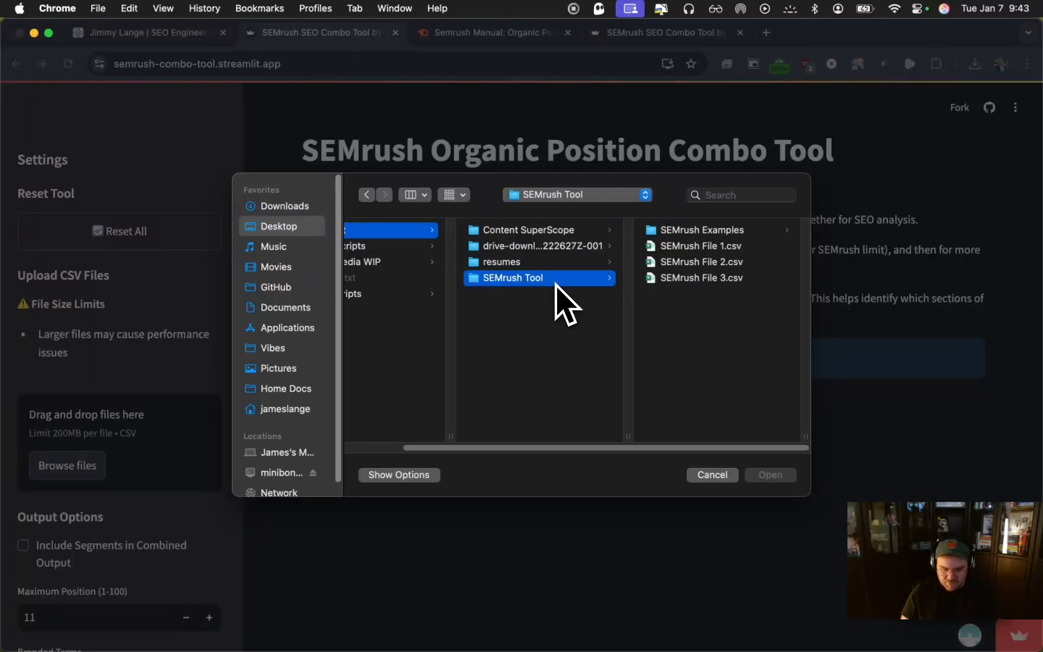
click(702, 246)
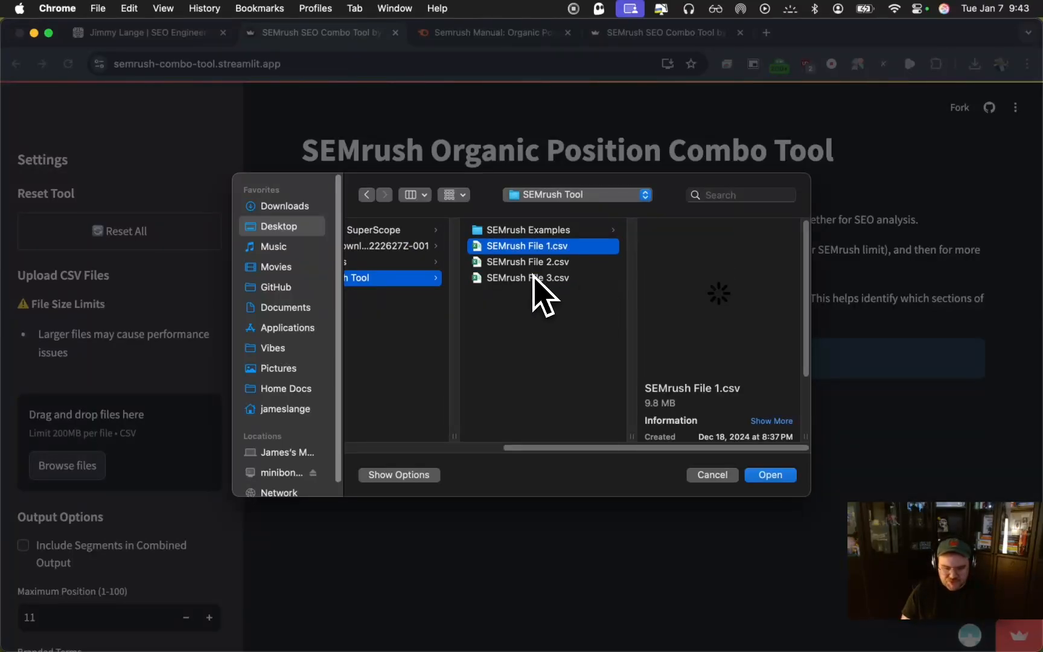
shift+click(533, 277)
click(776, 475)
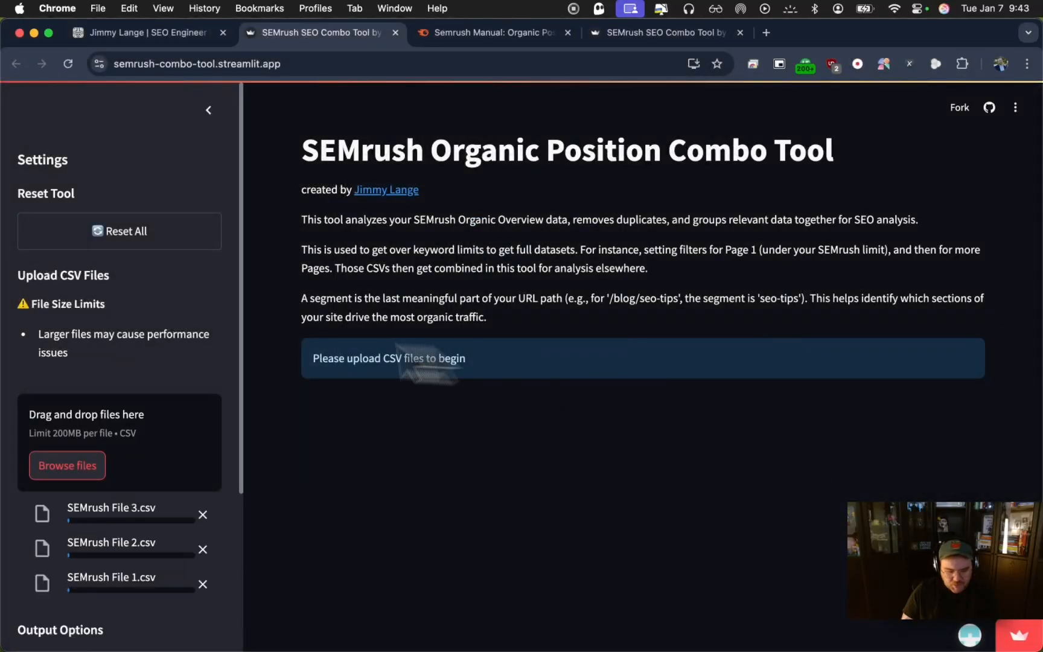
Include segments in the combined output and set the maximum position to 100
scroll(158, 326, down, 5)
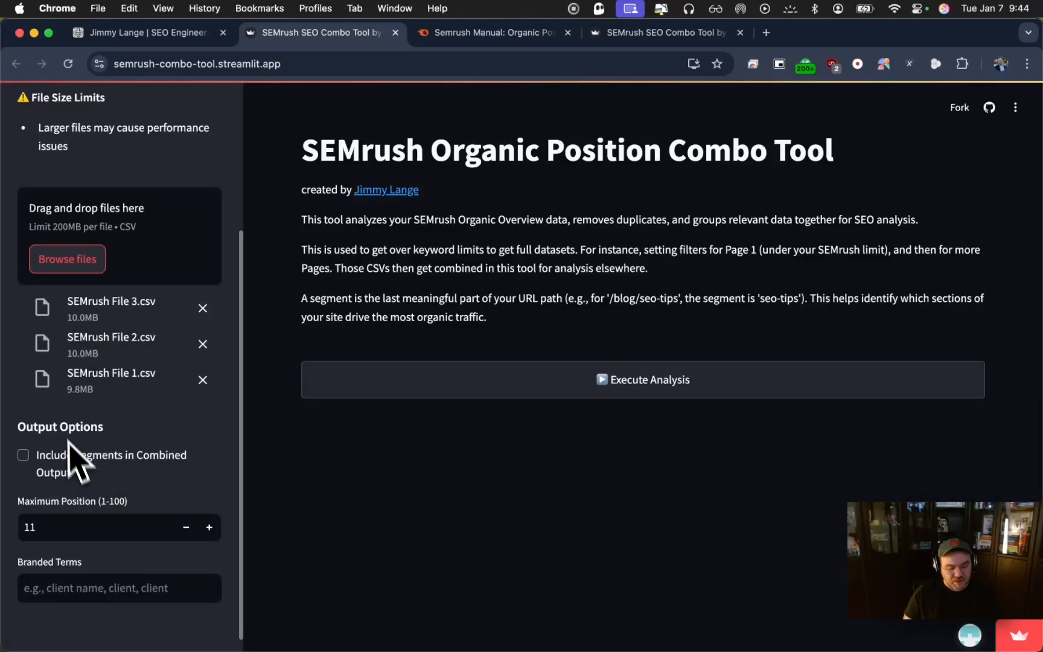
scroll(90, 338, down, 1)
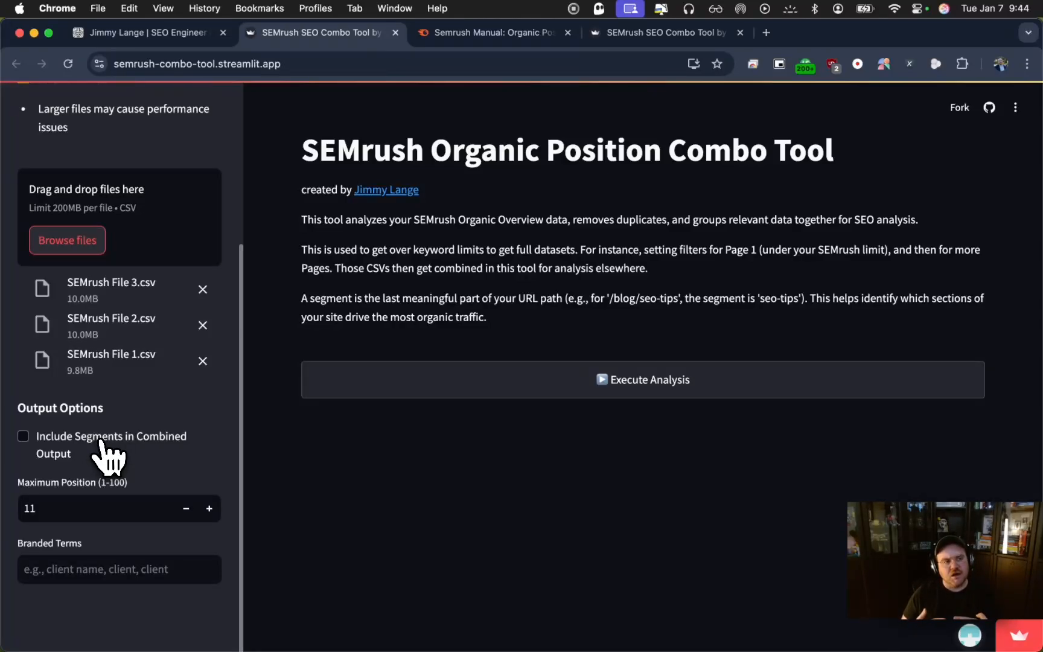
click(101, 440)
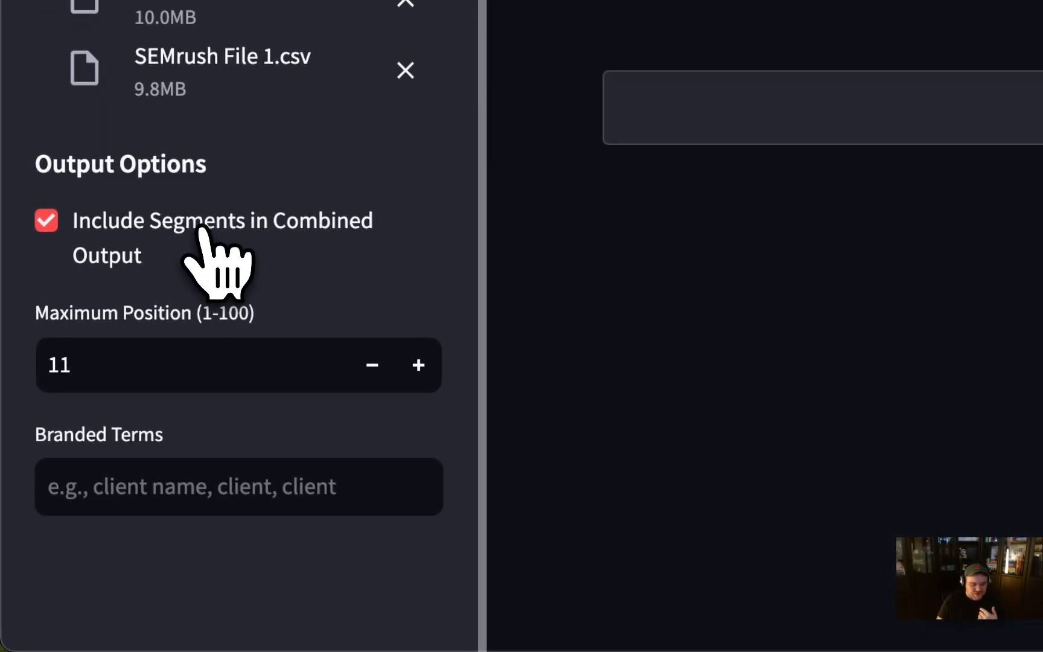
click(323, 379)
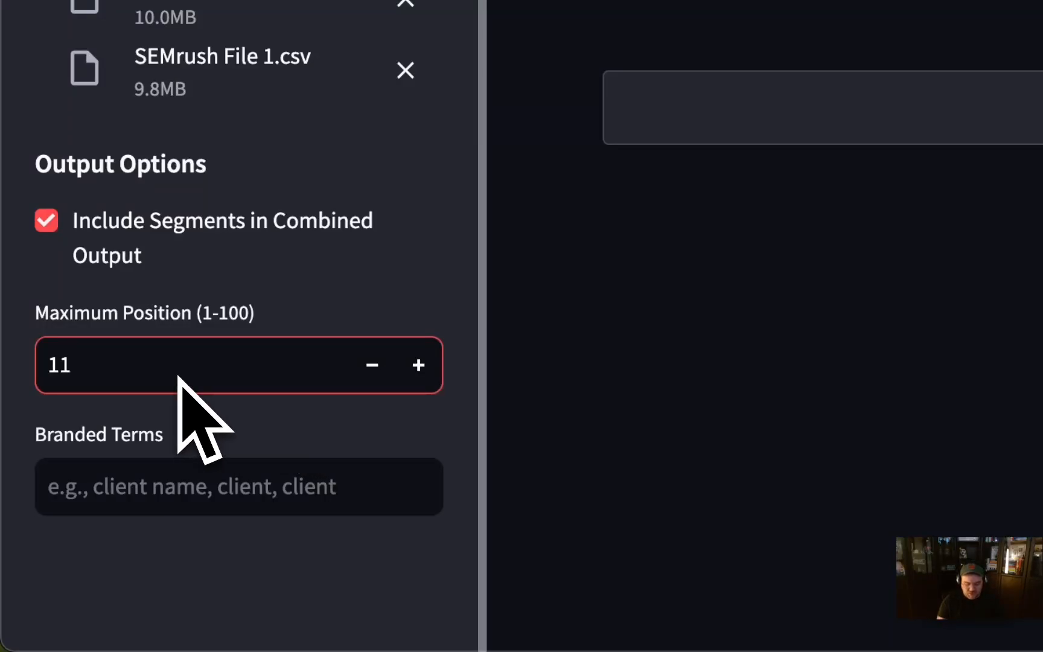
key(BackSpace)
text(00)
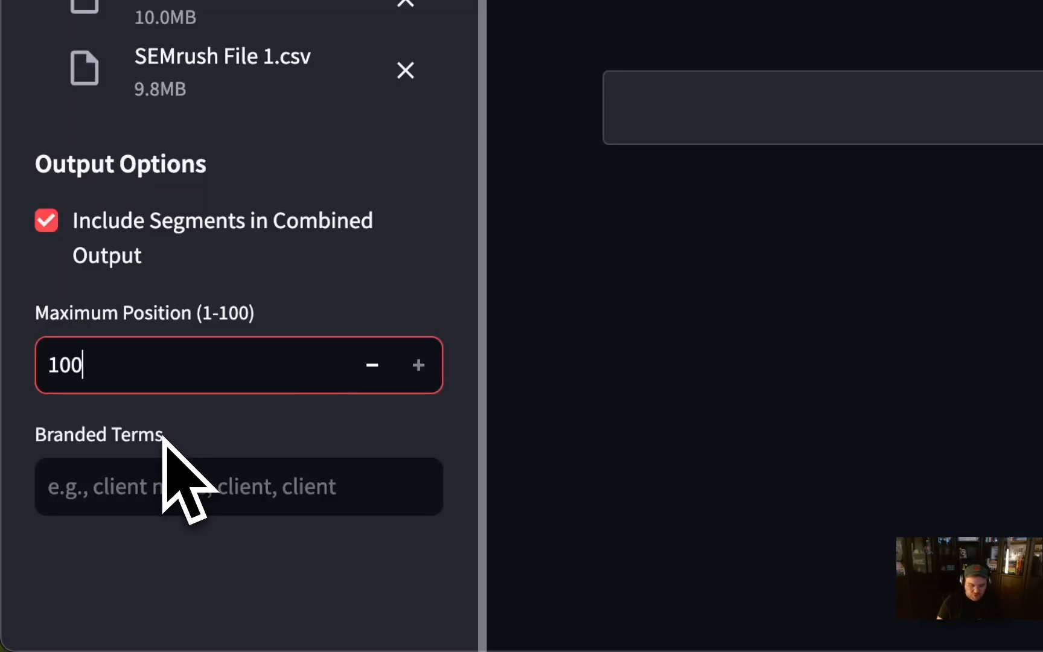
Enter "best, best buy, buy, bestbuy" as the branded terms and execute the analysis
click(124, 477)
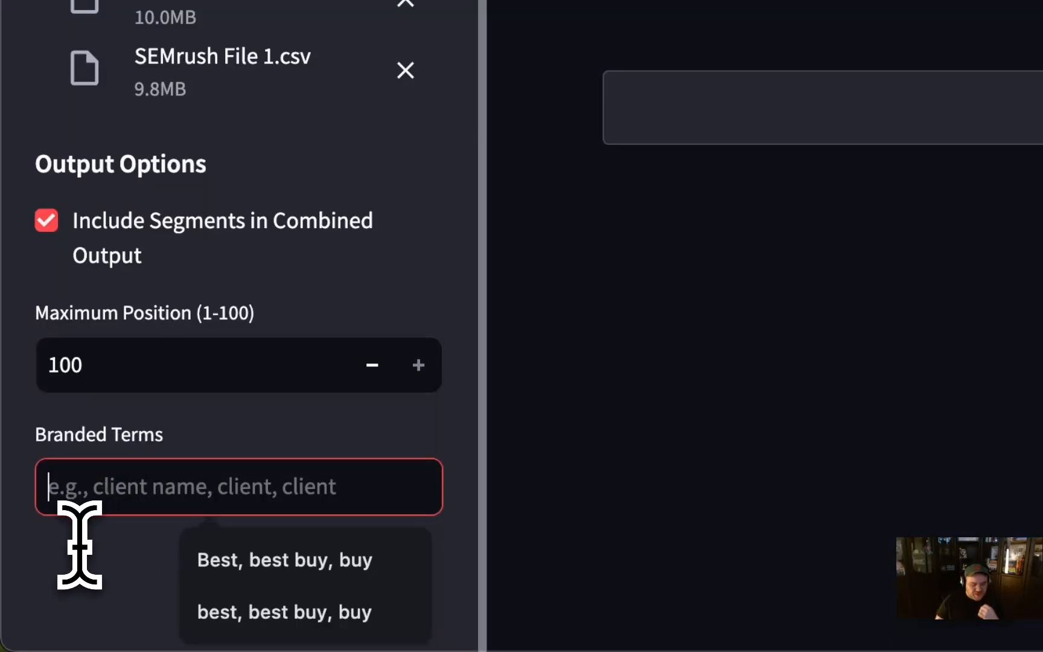
text(best)
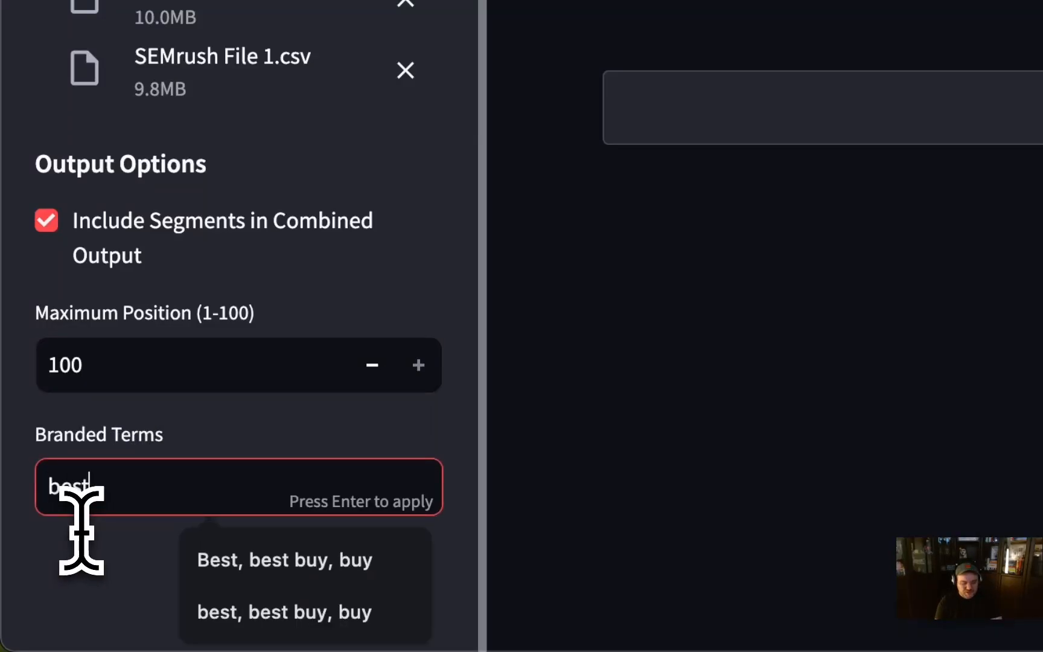
text(, best b)
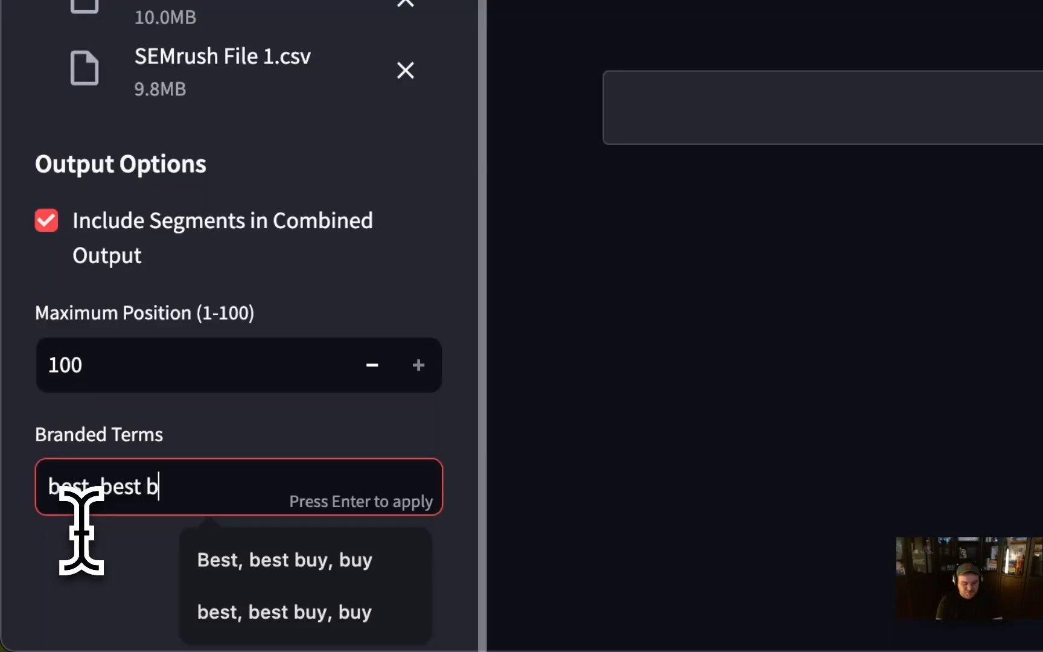
text(uy, buy, best)
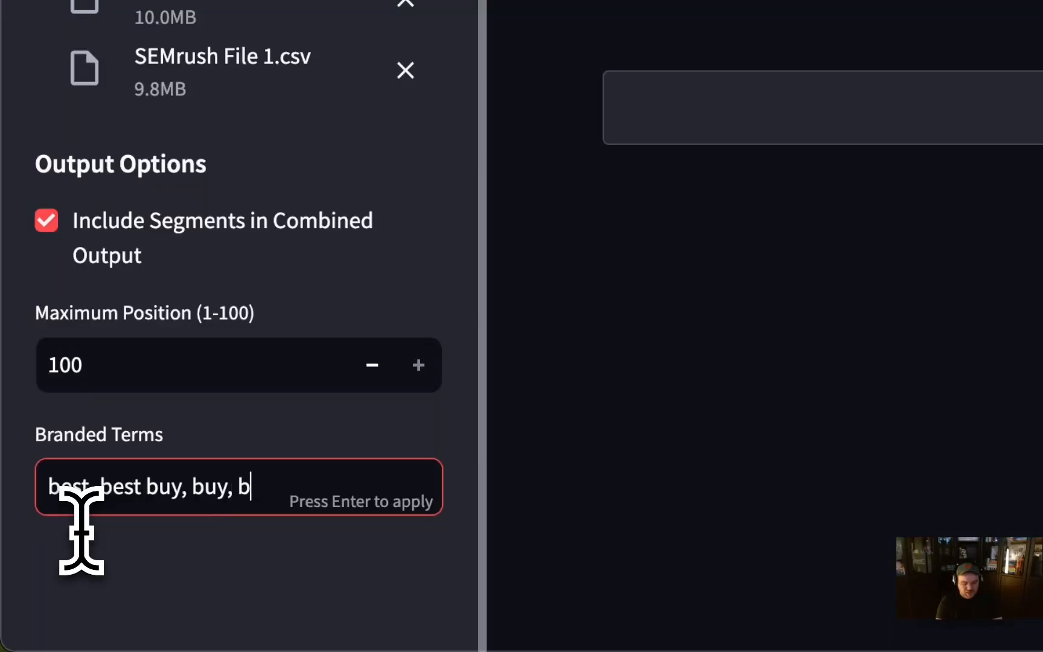
text(buy)
key(Return)
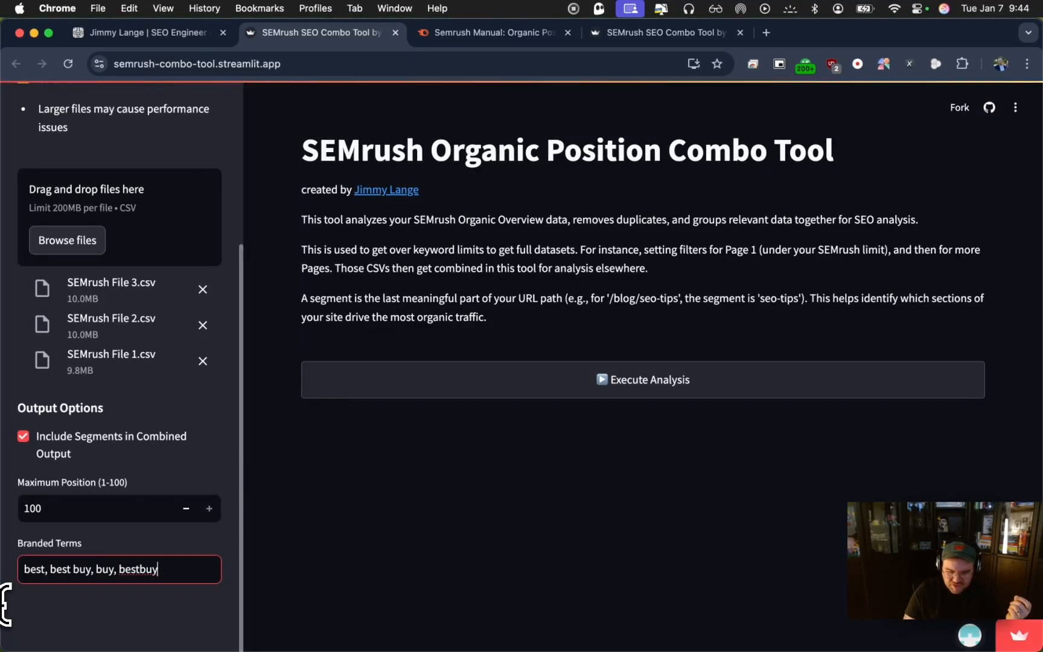
click(658, 388)
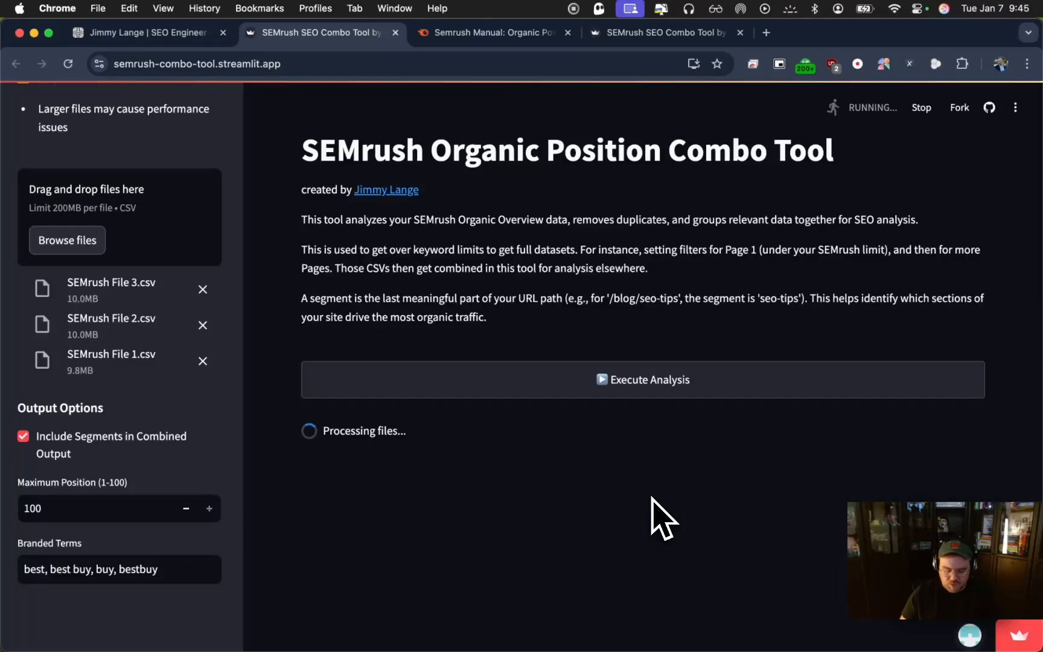
scroll(662, 517, down, 5)
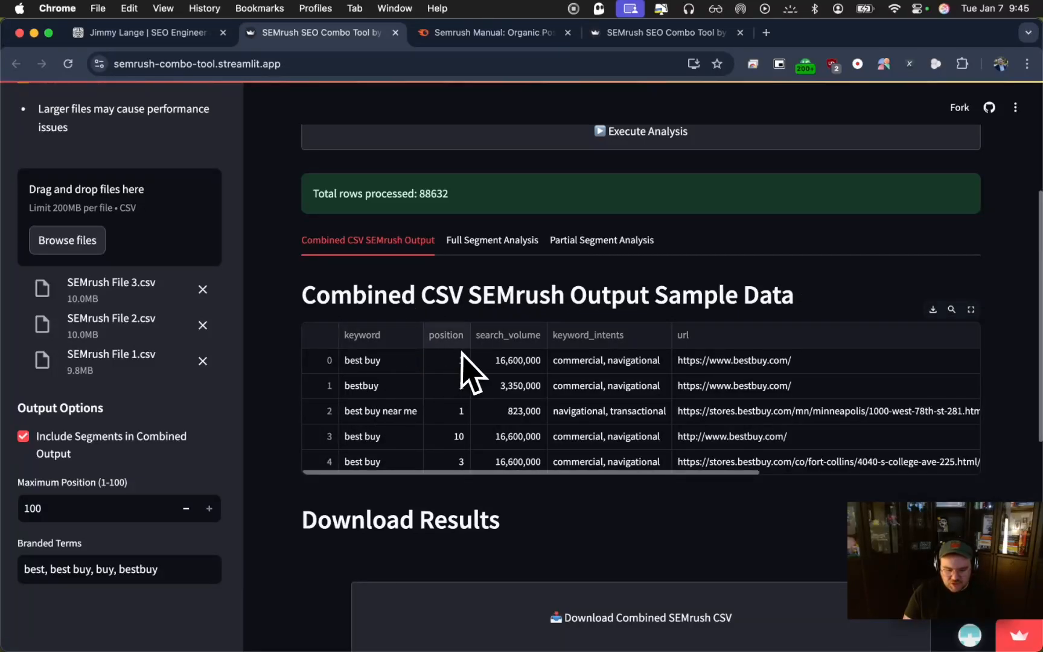
Examine all columns of the combined SEMrush sample data, including branded and segment, and the download options below it
scroll(465, 357, right, 3)
scroll(465, 356, right, 1)
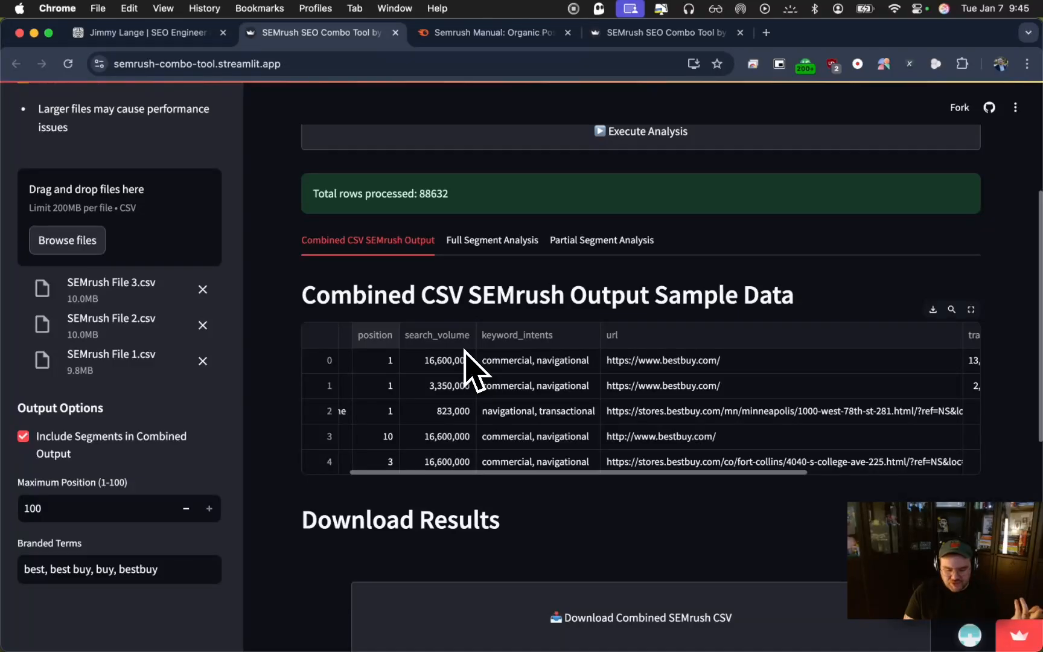
scroll(464, 356, right, 2)
scroll(466, 362, right, 5)
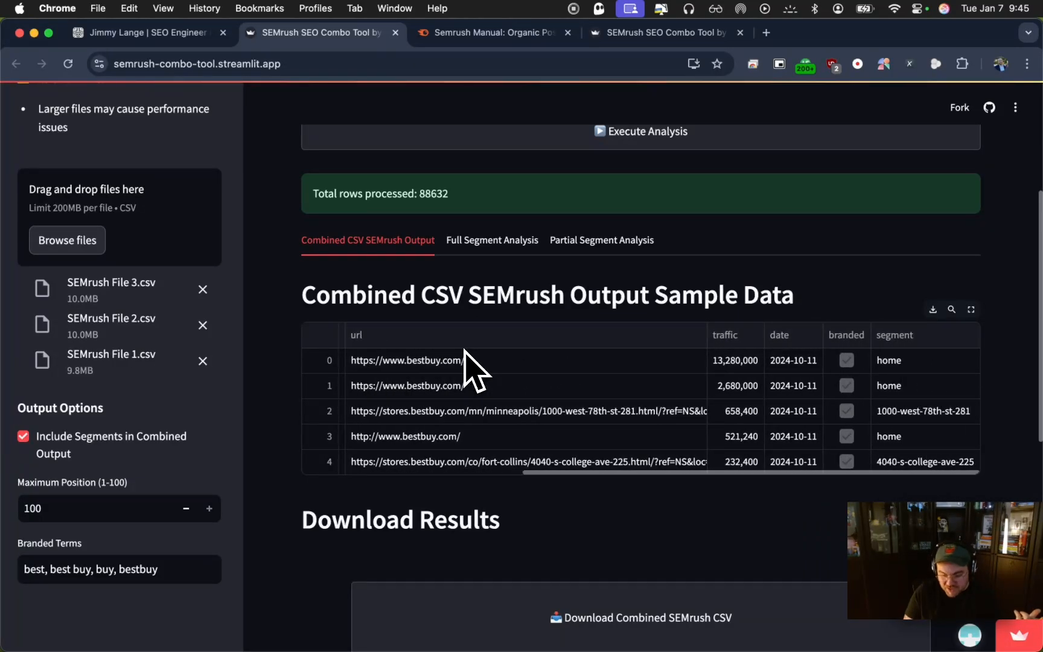
scroll(857, 362, down, 3)
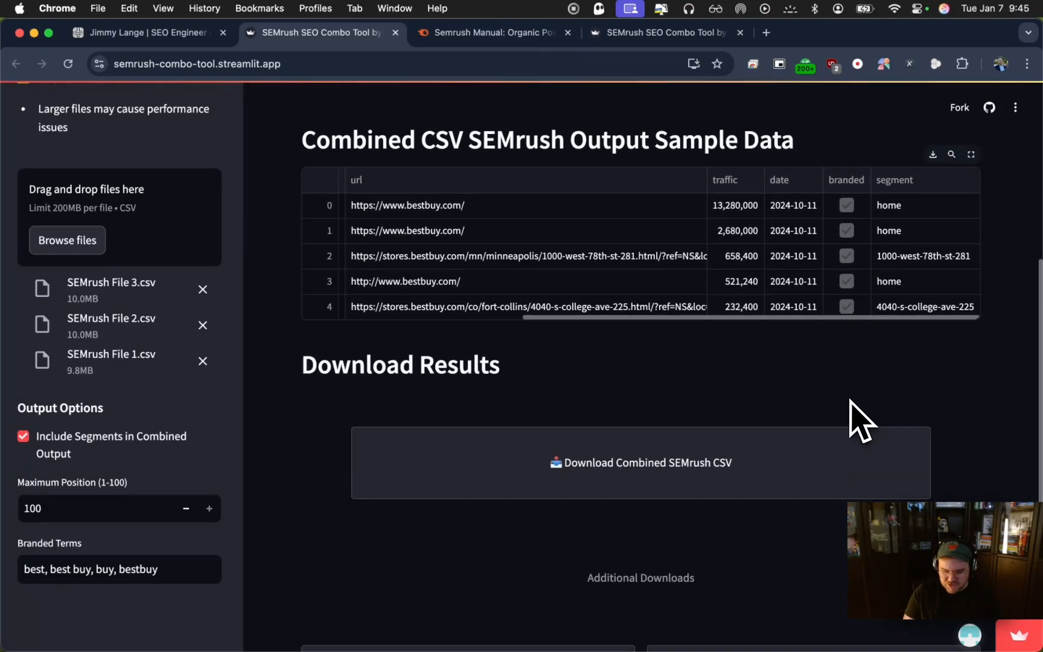
scroll(857, 416, up, 2)
scroll(852, 404, up, 2)
scroll(857, 416, down, 1)
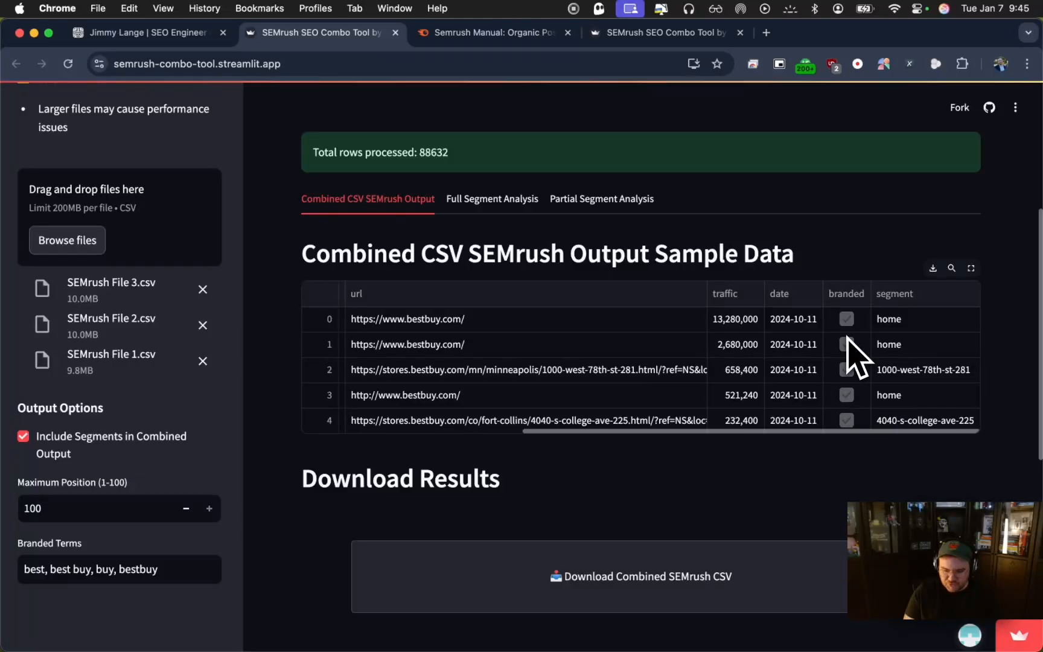
scroll(845, 356, left, 5)
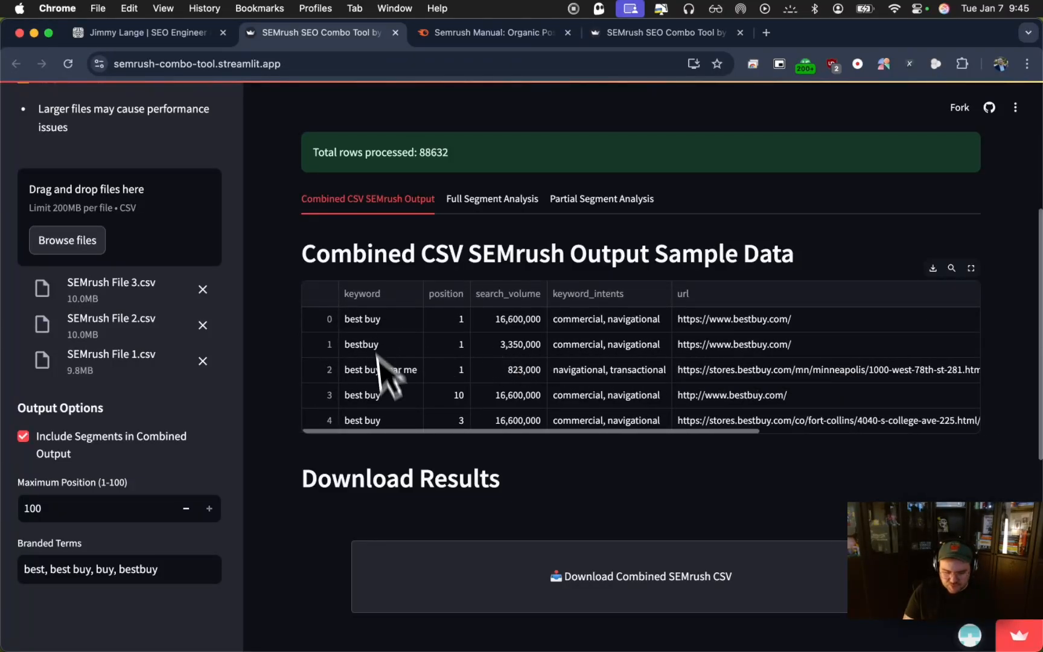
scroll(395, 452, down, 4)
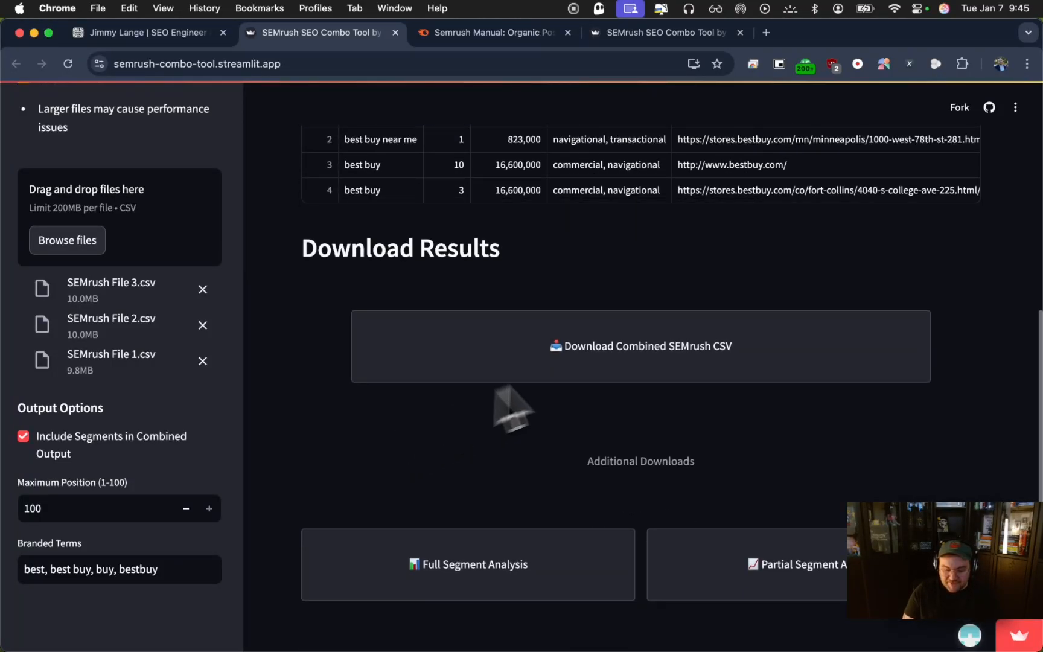
scroll(637, 362, up, 4)
Display the Full Segment Analysis sample data and examine the segment, traffic, keyword and url columns
click(491, 207)
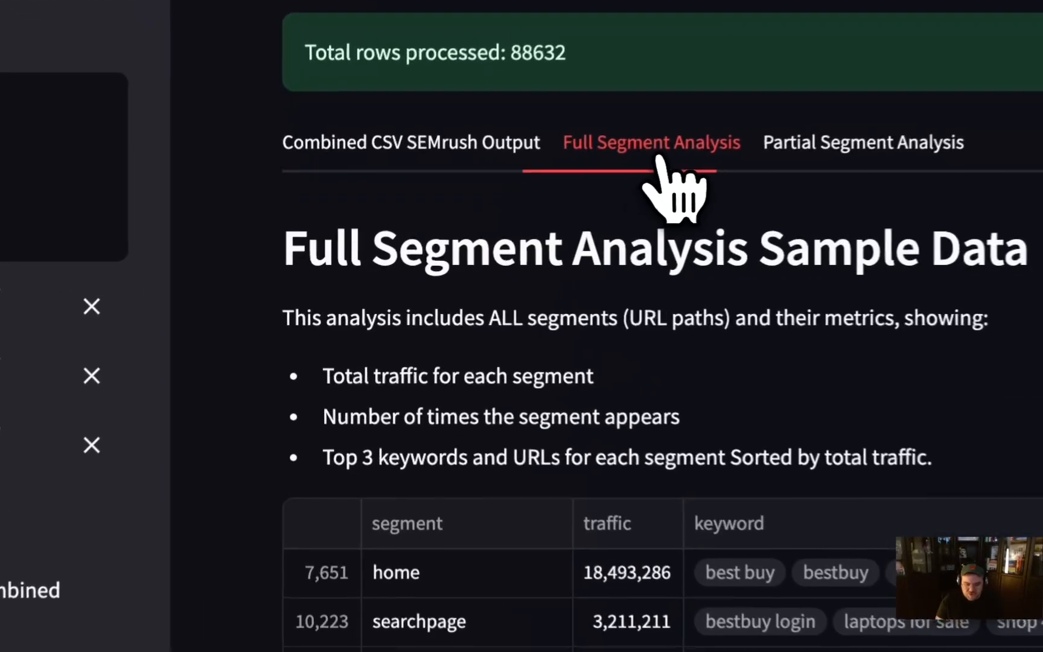
scroll(312, 495, down, 3)
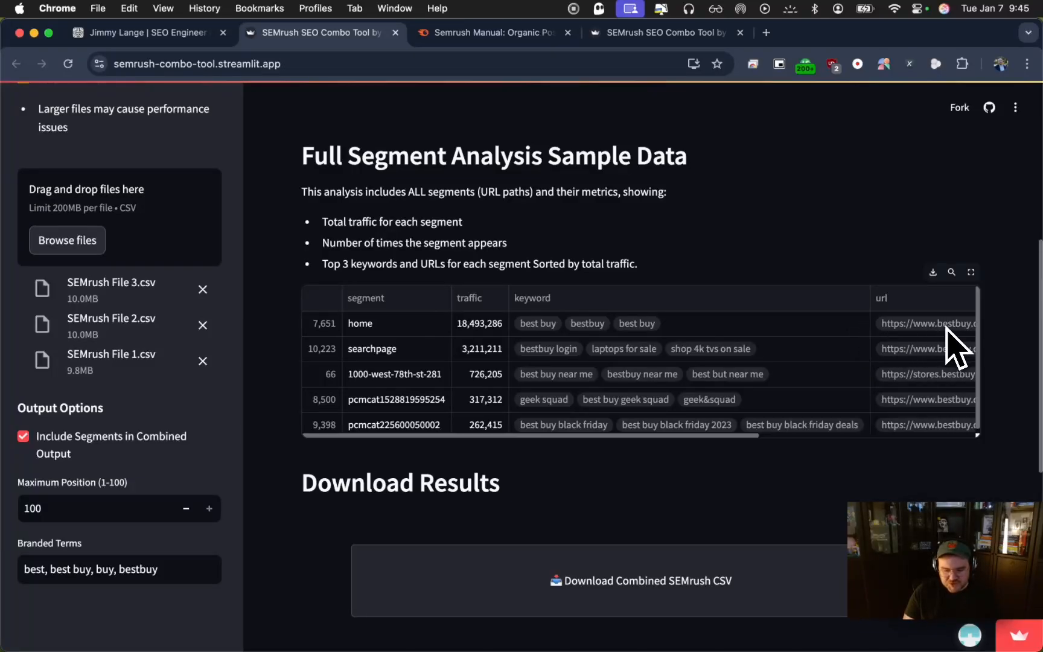
scroll(940, 372, right, 5)
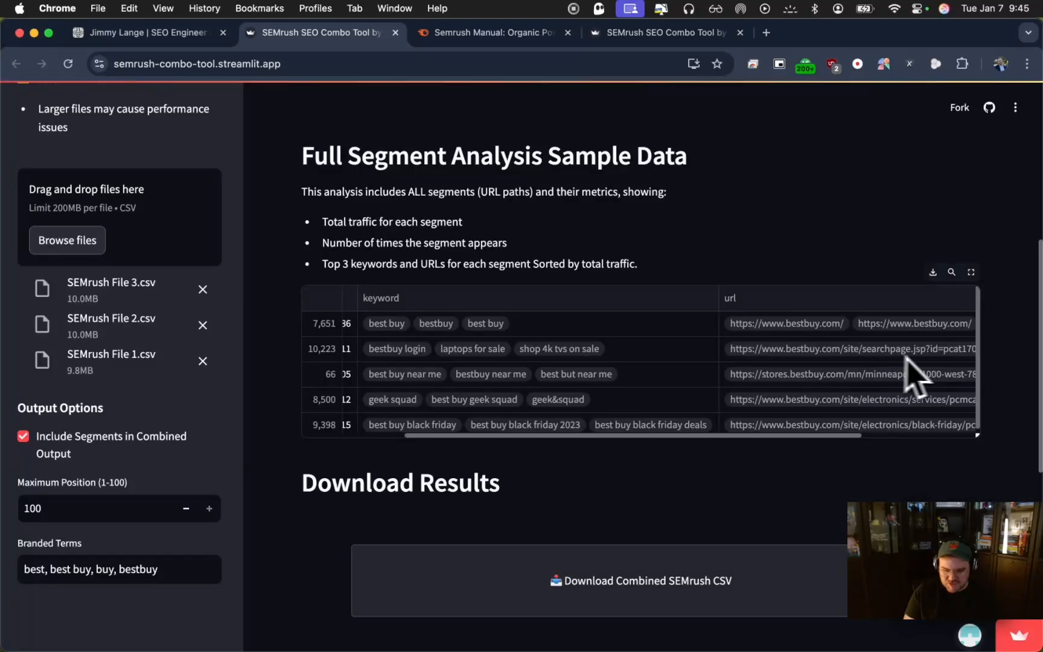
scroll(724, 390, left, 5)
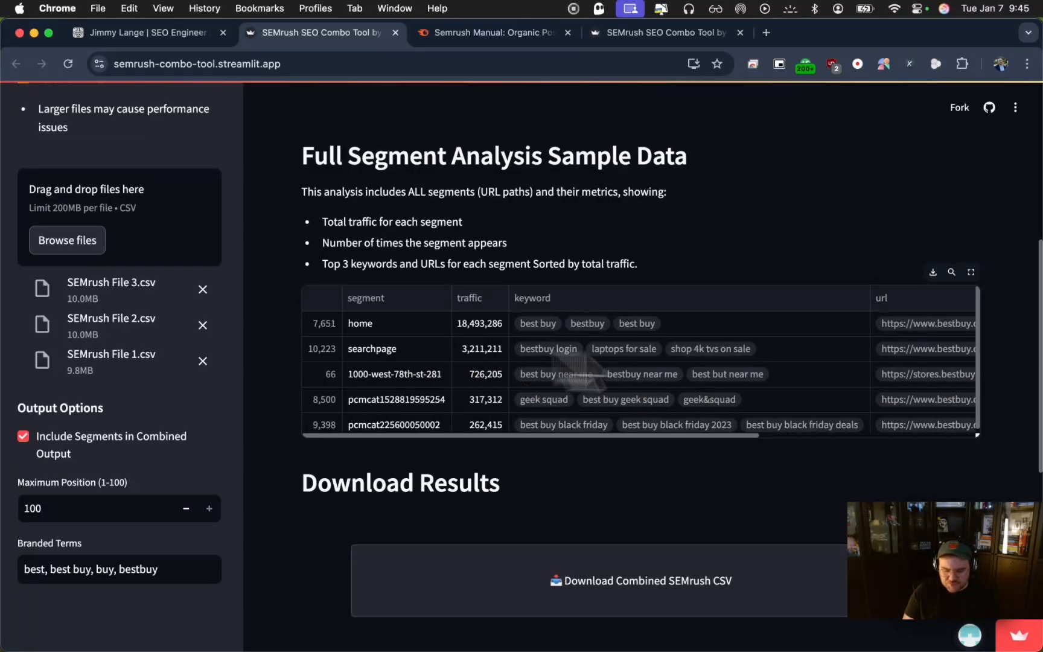
scroll(869, 380, right, 5)
scroll(868, 362, right, 2)
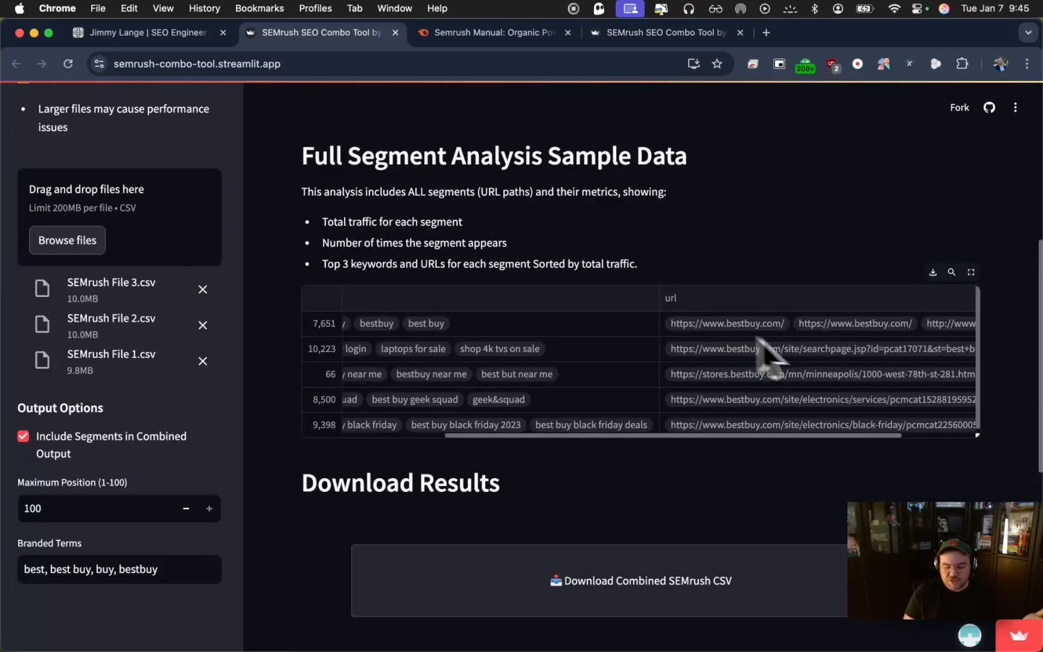
scroll(718, 404, left, 5)
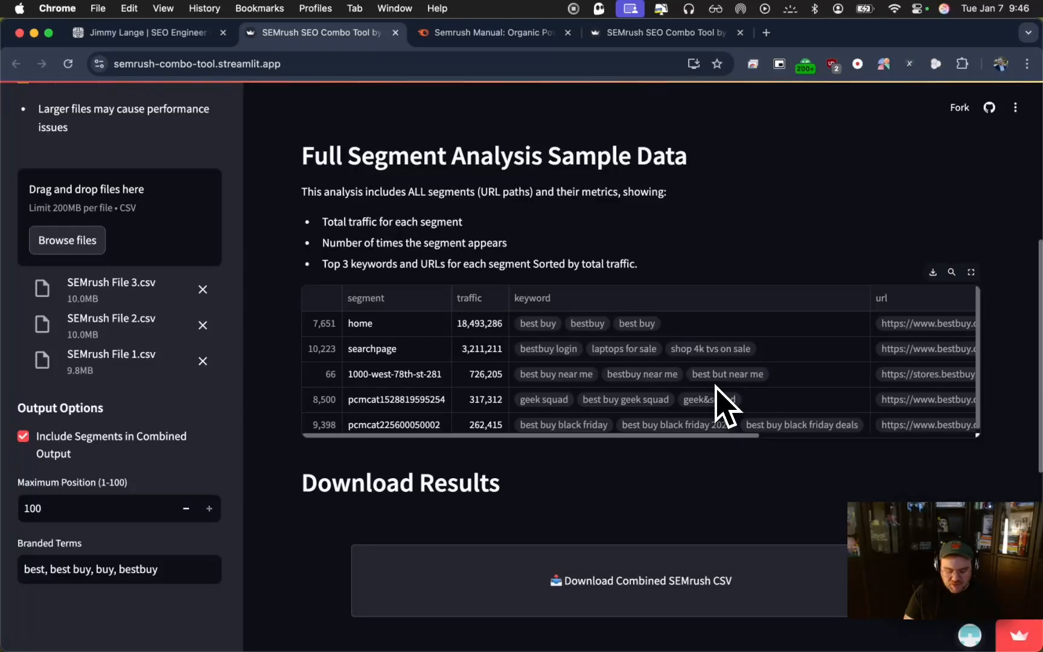
scroll(716, 387, down, 1)
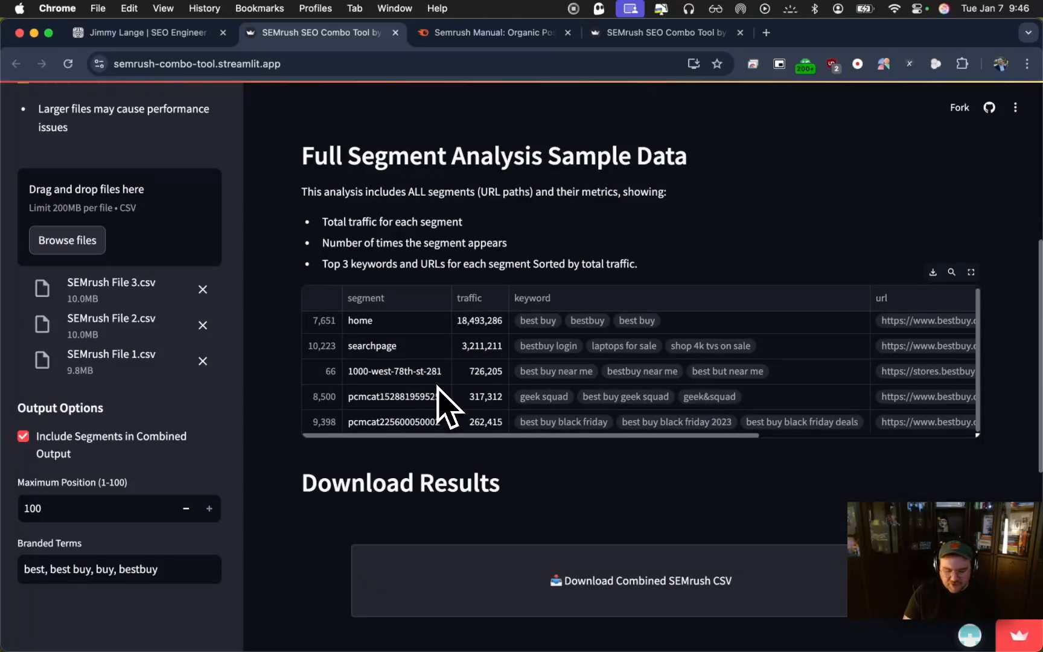
scroll(302, 534, down, 5)
scroll(301, 545, up, 12)
scroll(302, 534, down, 2)
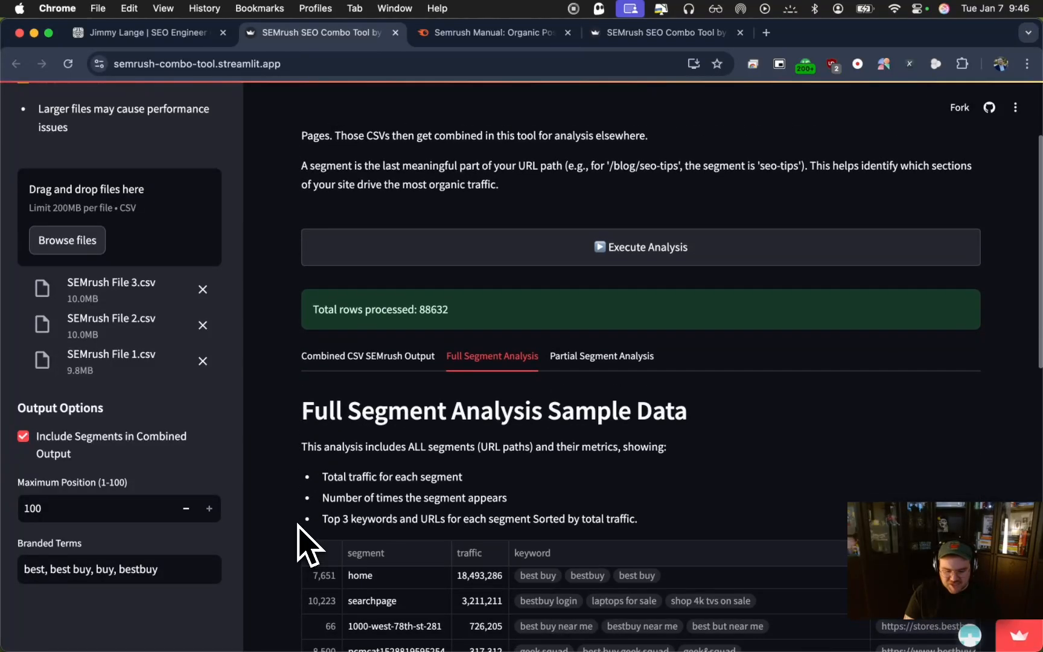
Display the Partial Segment Analysis sample data, and download all results as a ZIP
click(602, 356)
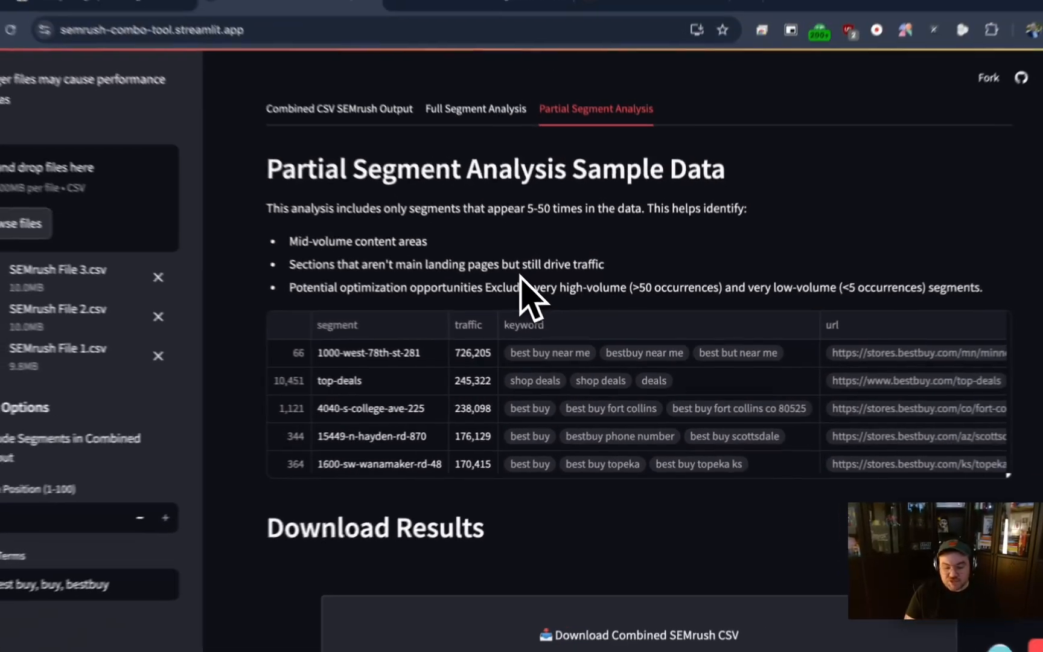
scroll(525, 284, down, 8)
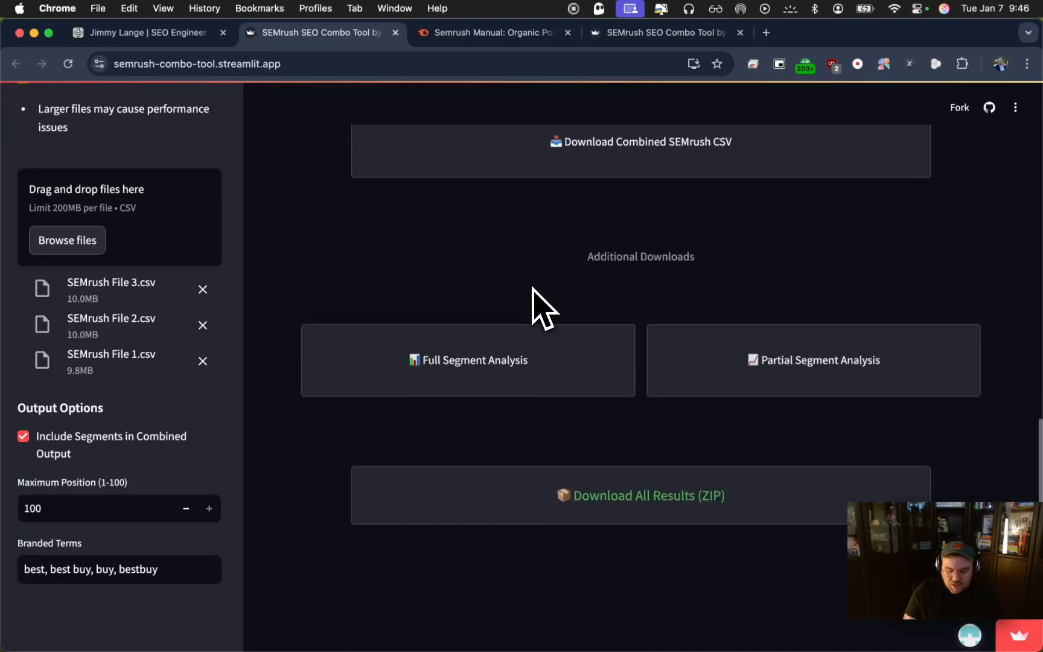
click(682, 499)
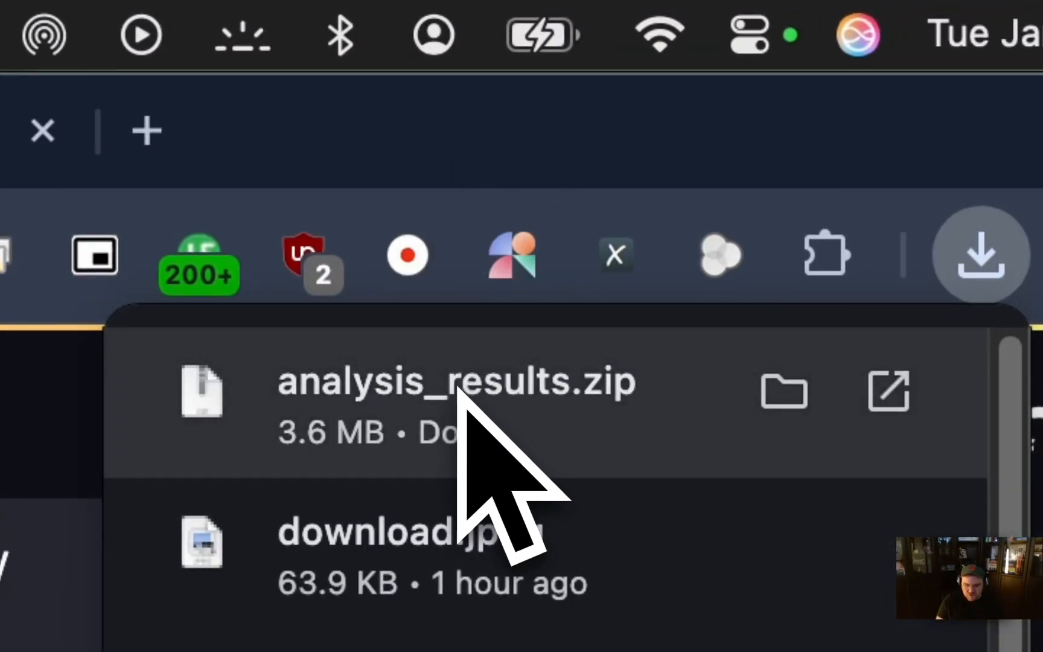
Extract the downloaded analysis_results.zip and look through the CSV files in the analysis_results folder
click(462, 374)
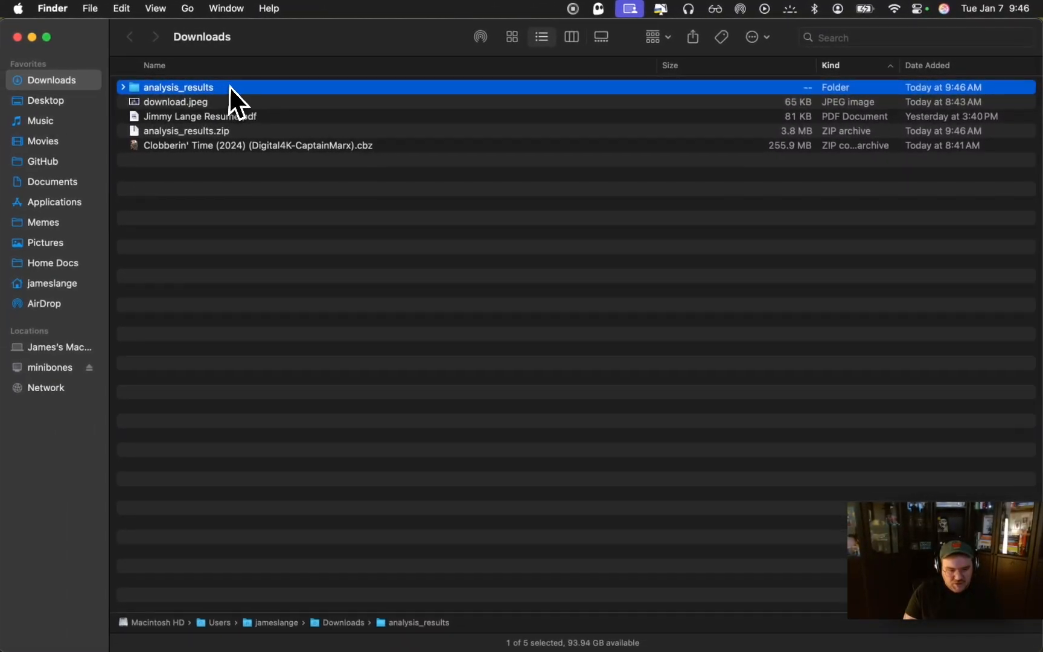
double_click(229, 86)
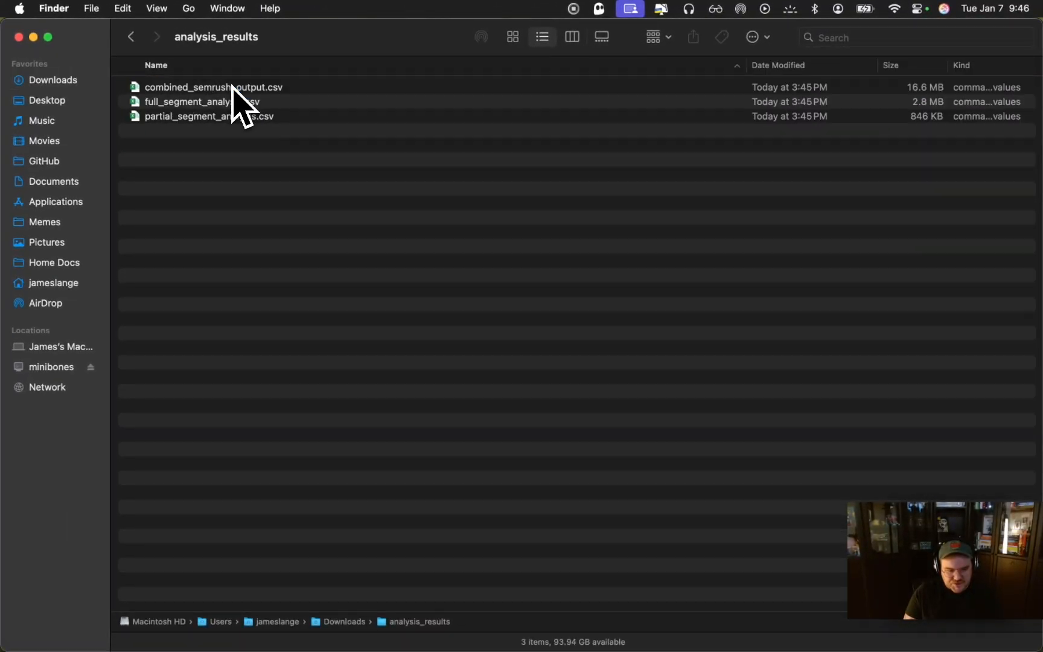
click(233, 86)
key(Down)
key(Down)
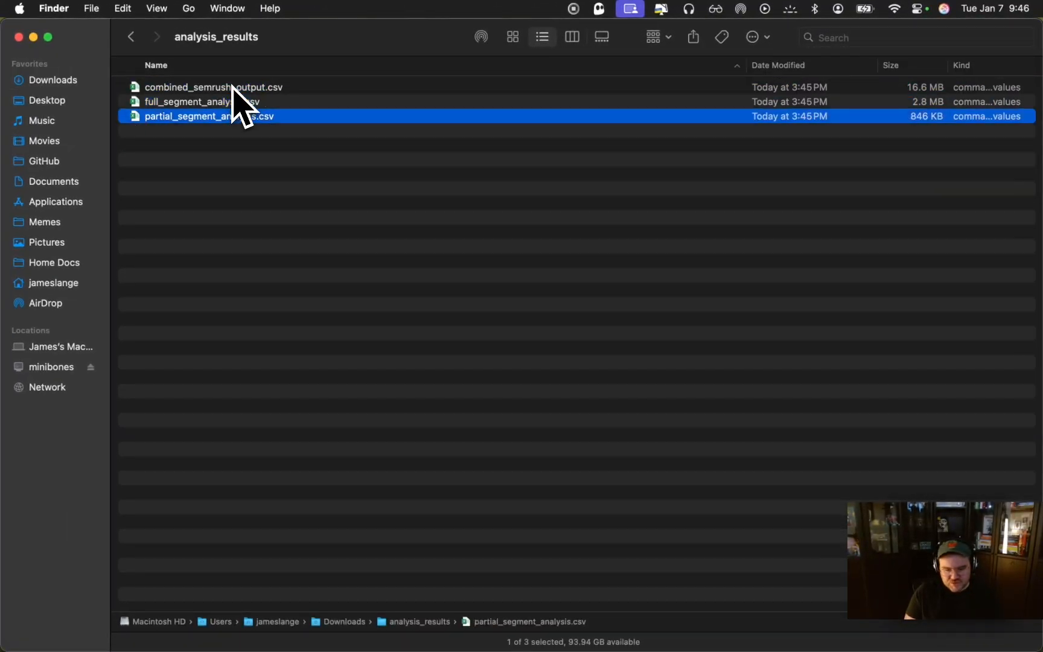
key(Up)
key(Up)
Open combined_semrush_output.csv in Excel, maximize its window and check how far the url column extends
double_click(229, 90)
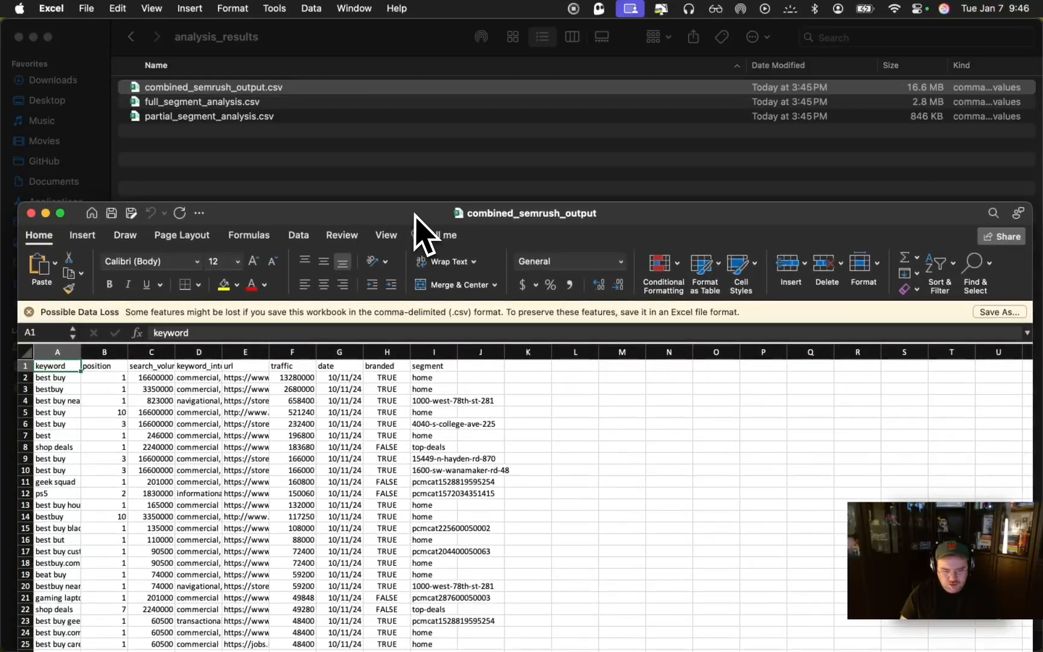
double_click(415, 215)
click(242, 299)
key(super+Down)
key(super+Up)
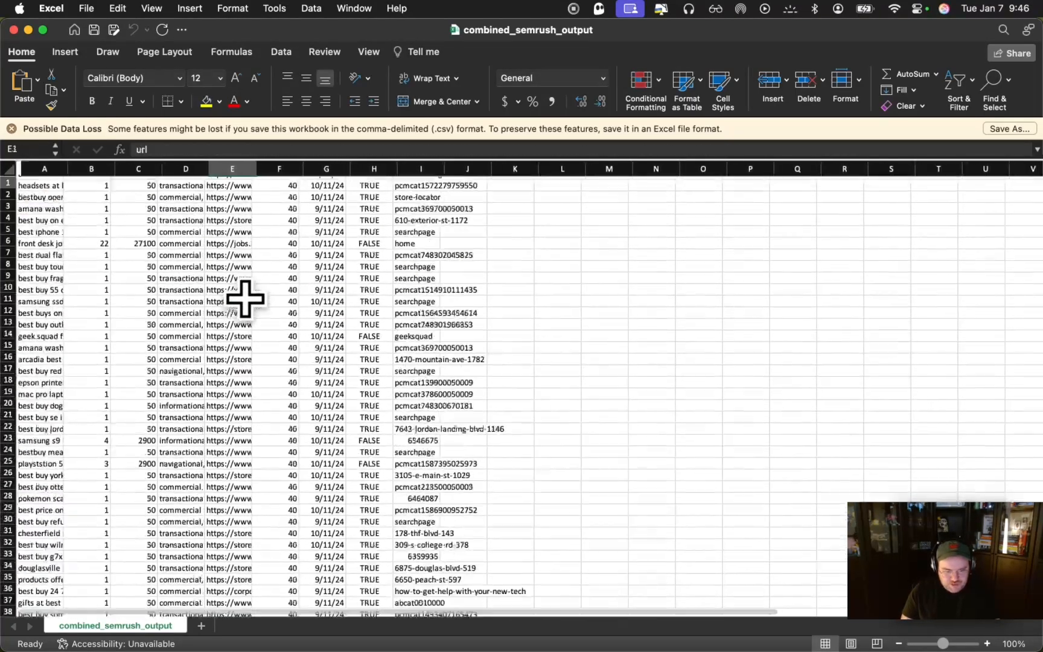
Compare the branded flags with their keywords in the first rows, and check how far the keyword column extends
key(Down)
key(Right)
key(Right)
key(Right)
key(Down)
key(Up)
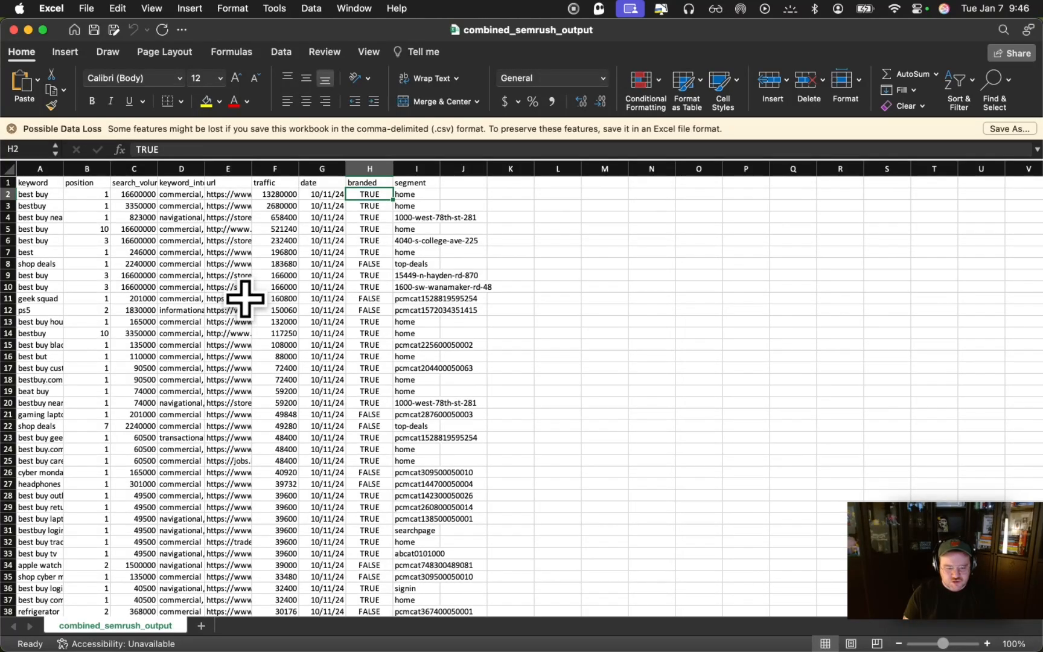
key(Down)
key(Down)
key(Down)
key(Down)
key(Down)
key(Down)
key(Down)
key(Down)
key(Down)
key(Down)
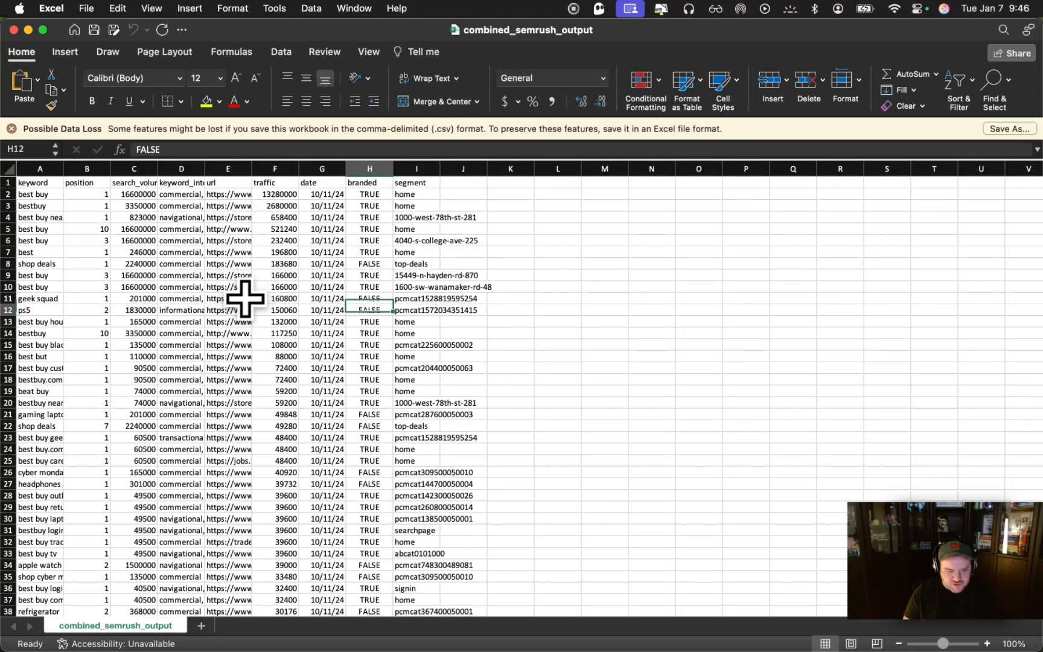
key(Up)
key(super+Left)
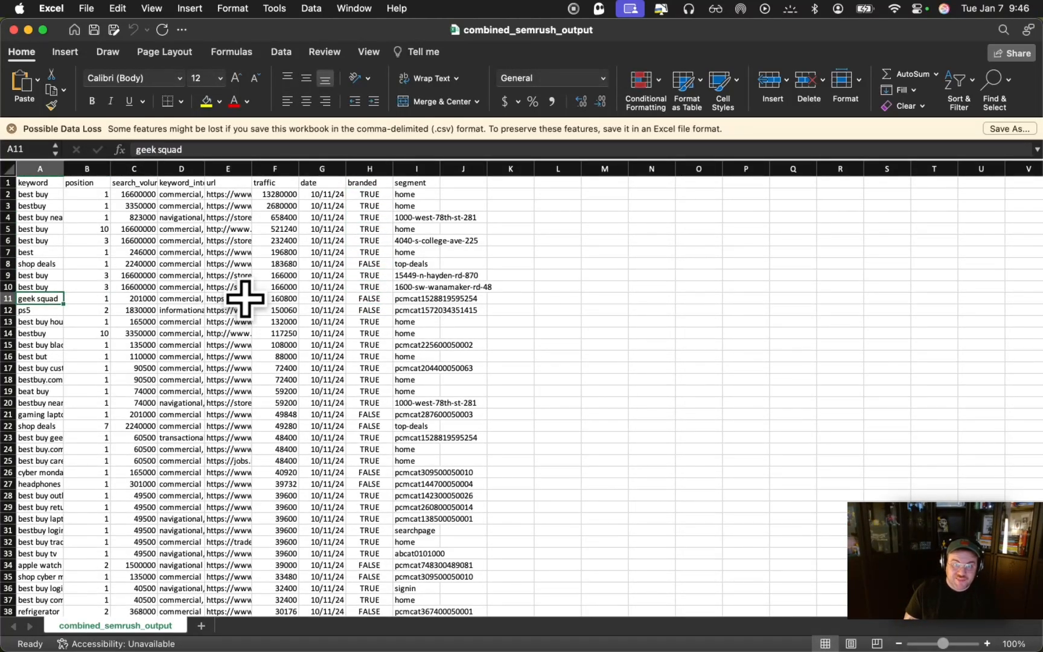
key(super+Down)
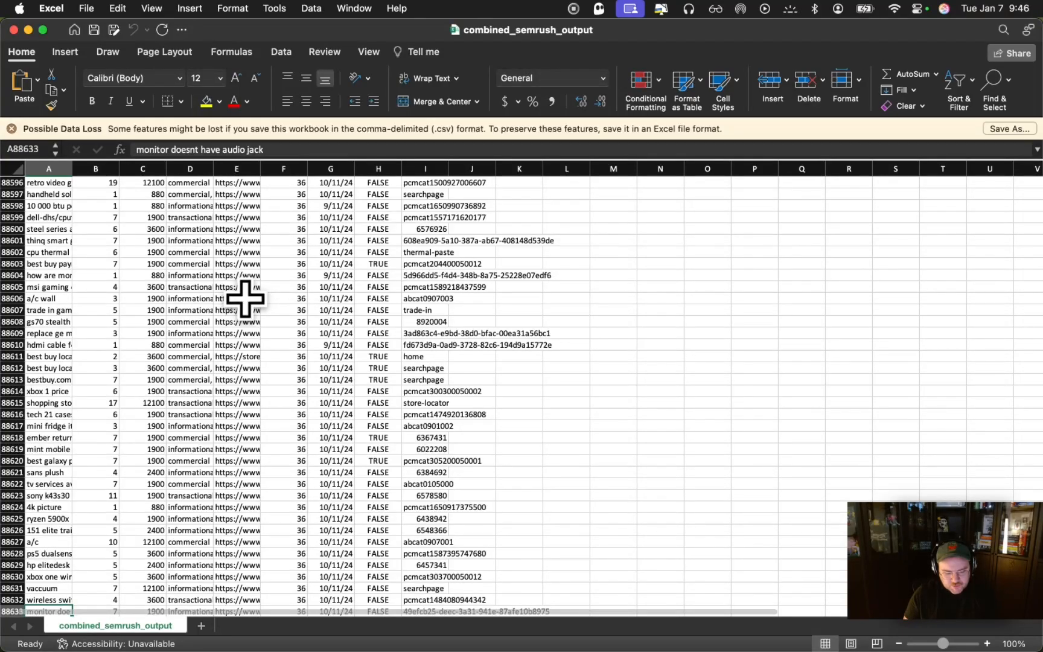
key(super+Up)
Inspect the segment values in the first rows of the combined output, and close the workbook
key(Down)
key(Right)
key(Right)
key(Right)
key(Right)
key(Right)
key(Right)
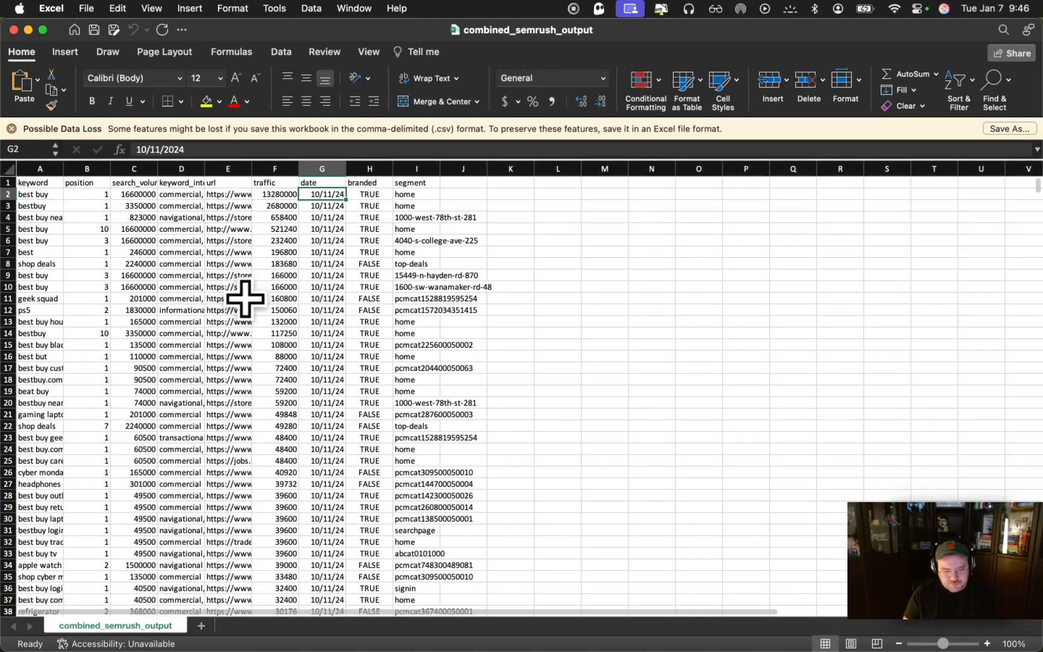
key(Right)
key(Right)
key(Down)
key(Down)
key(Down)
key(Down)
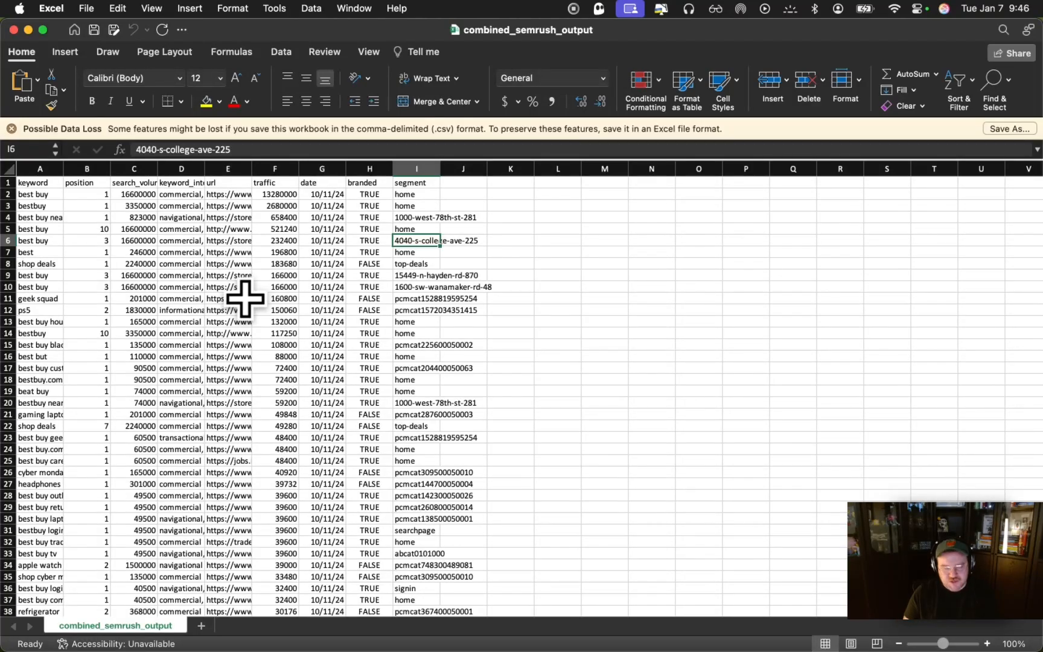
key(Left)
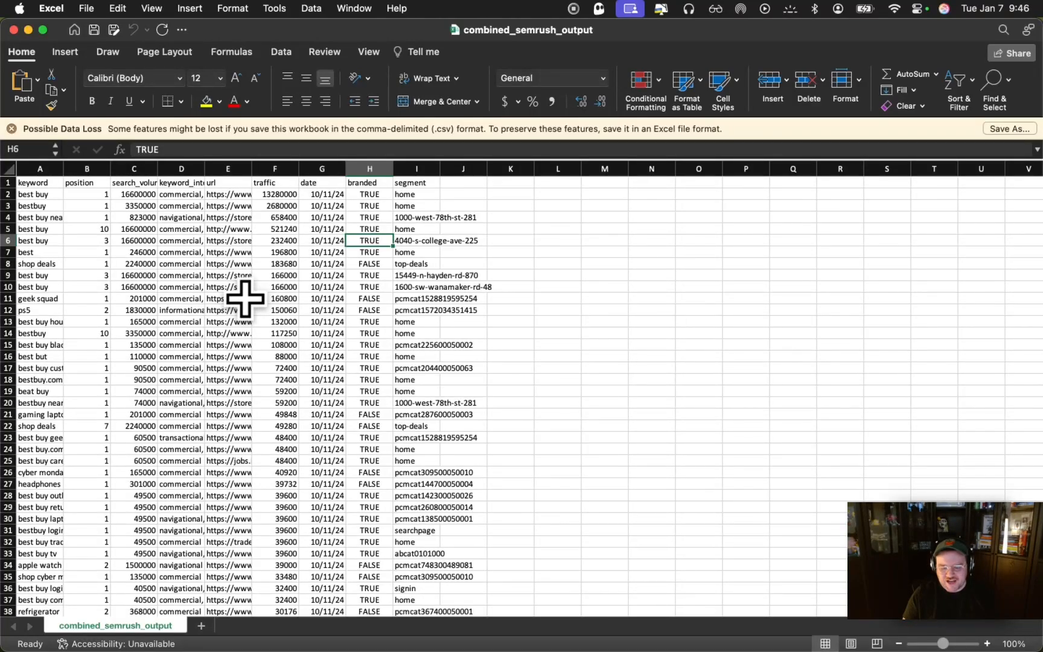
key(super+w)
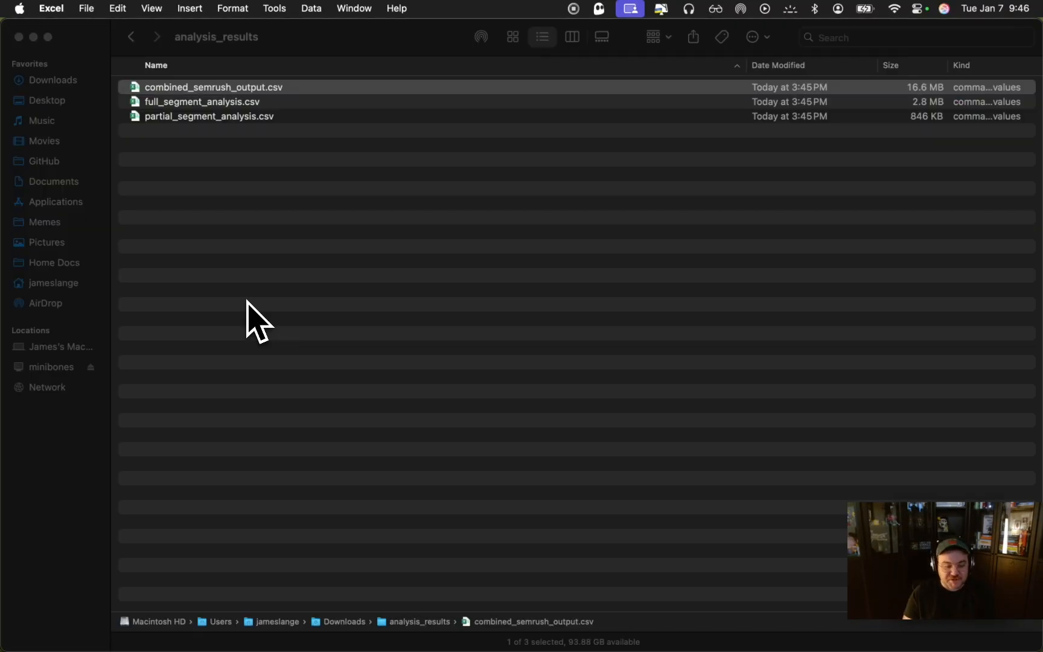
Open full_segment_analysis.csv from the analysis_results folder in Excel and look at its segment column
click(212, 101)
double_click(209, 102)
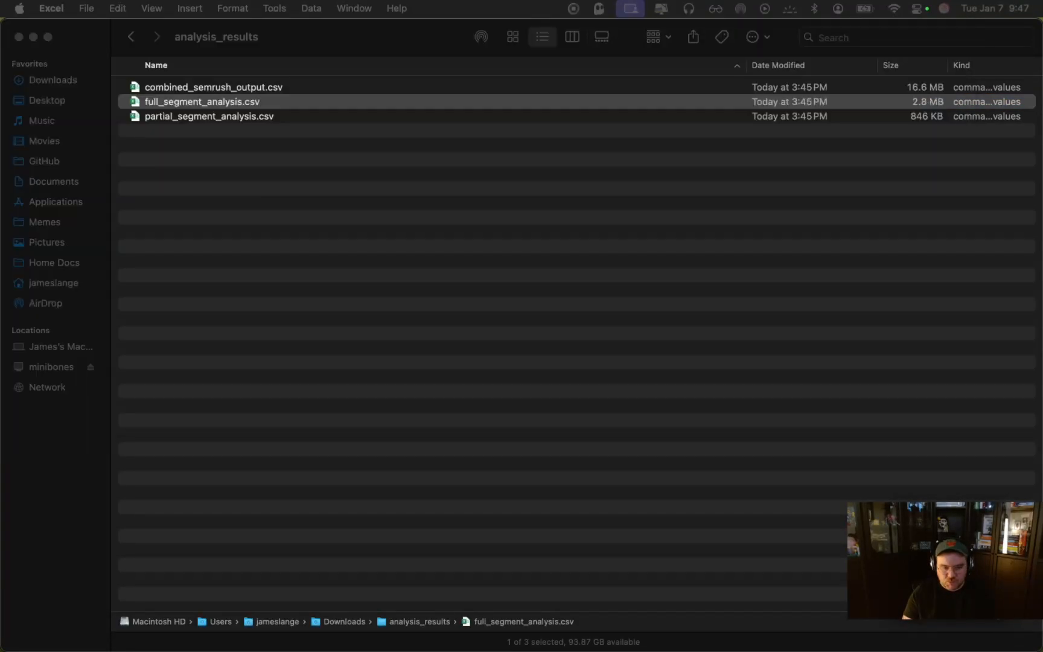
key(Down)
key(Down)
key(Down)
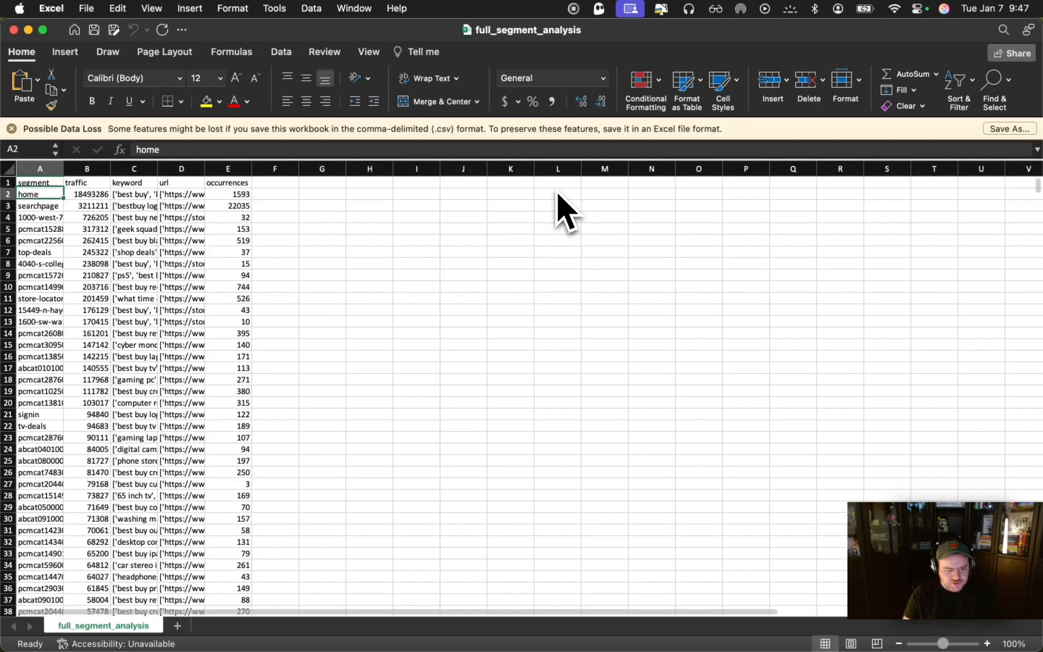
Examine the top keywords and URLs listed for the highest-traffic segments in the full segment analysis
key(Right)
key(Right)
key(Right)
key(Up)
key(Up)
key(Left)
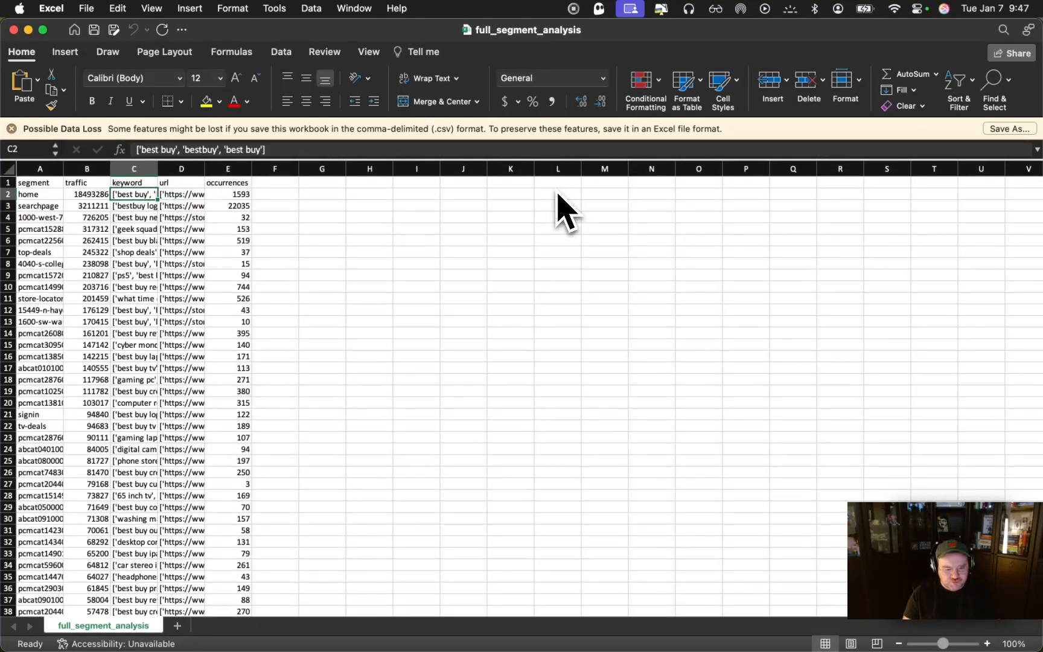
key(Right)
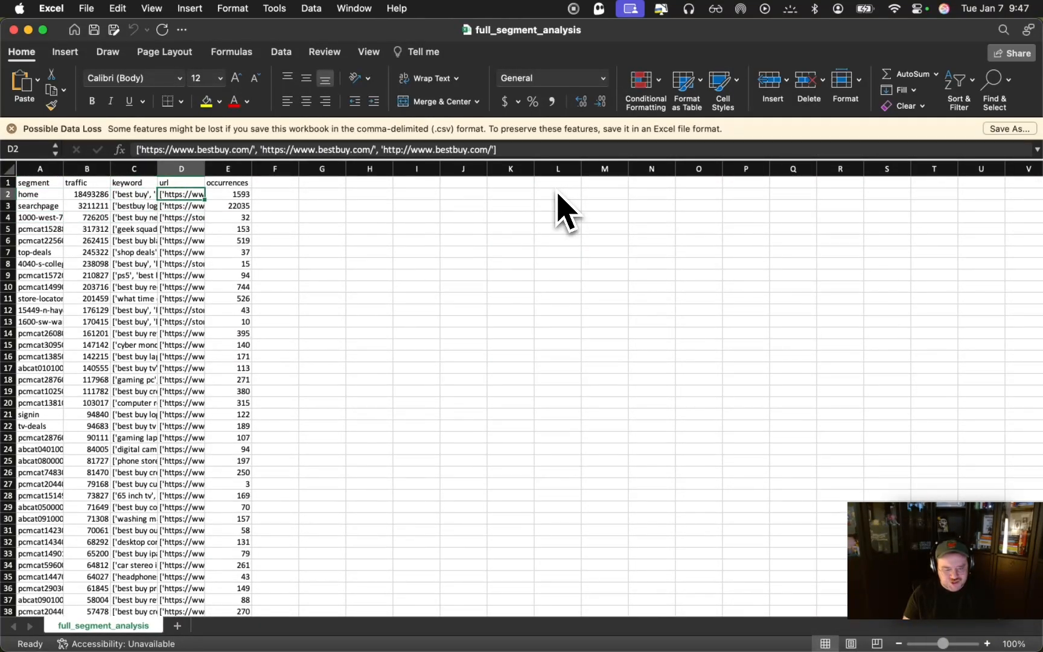
key(Down)
key(Down)
key(Down)
key(Down)
key(Down)
key(Down)
key(Down)
key(Down)
key(Left)
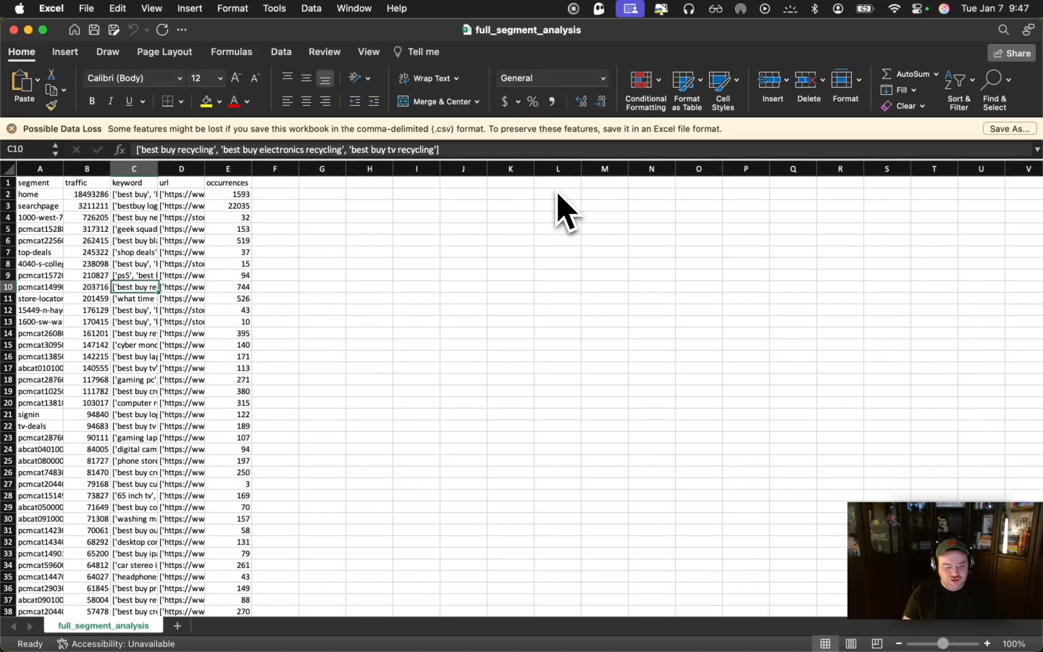
Check the segment, traffic, keyword, URL and occurrence values of the row 20 segment in the full segment analysis
key(Left)
key(Left)
key(Down)
key(Down)
key(Down)
key(Down)
key(Down)
key(Down)
key(Down)
key(Down)
key(Down)
key(Down)
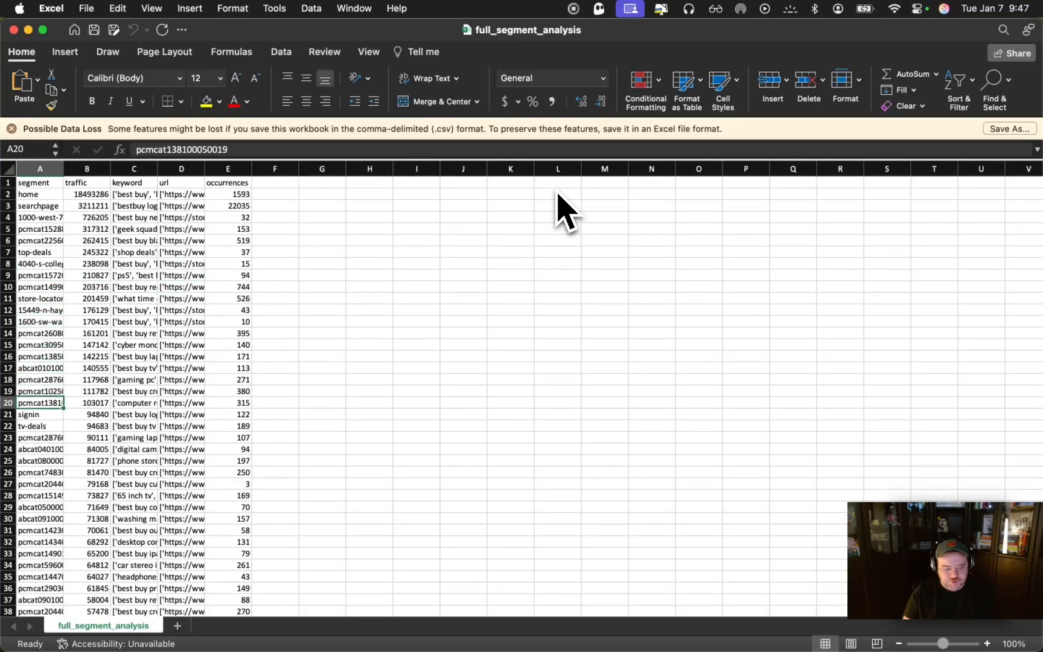
key(Right)
key(Right)
key(Right)
key(Right)
key(Right)
key(Left)
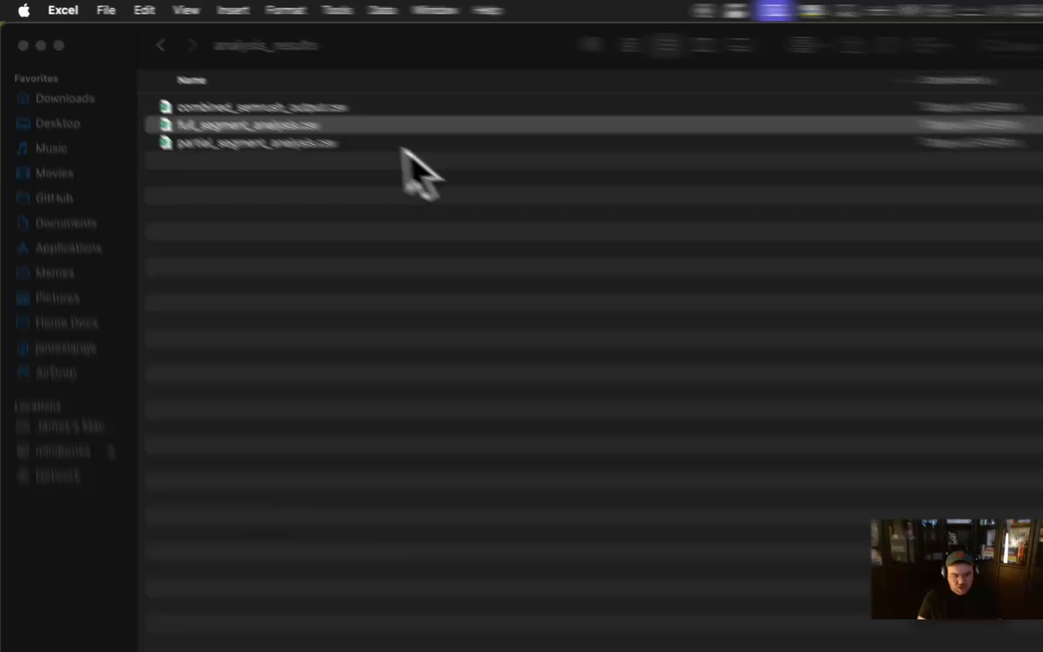
Switch to Finder and open partial_segment_analysis.csv from the analysis_results folder in Excel
click(265, 117)
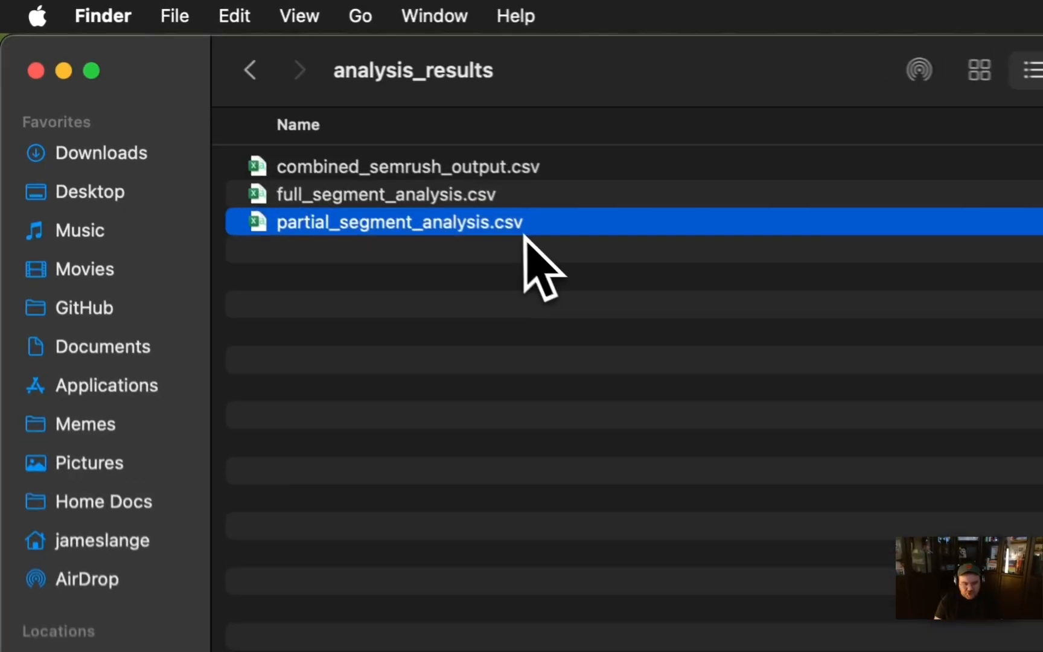
click(503, 326)
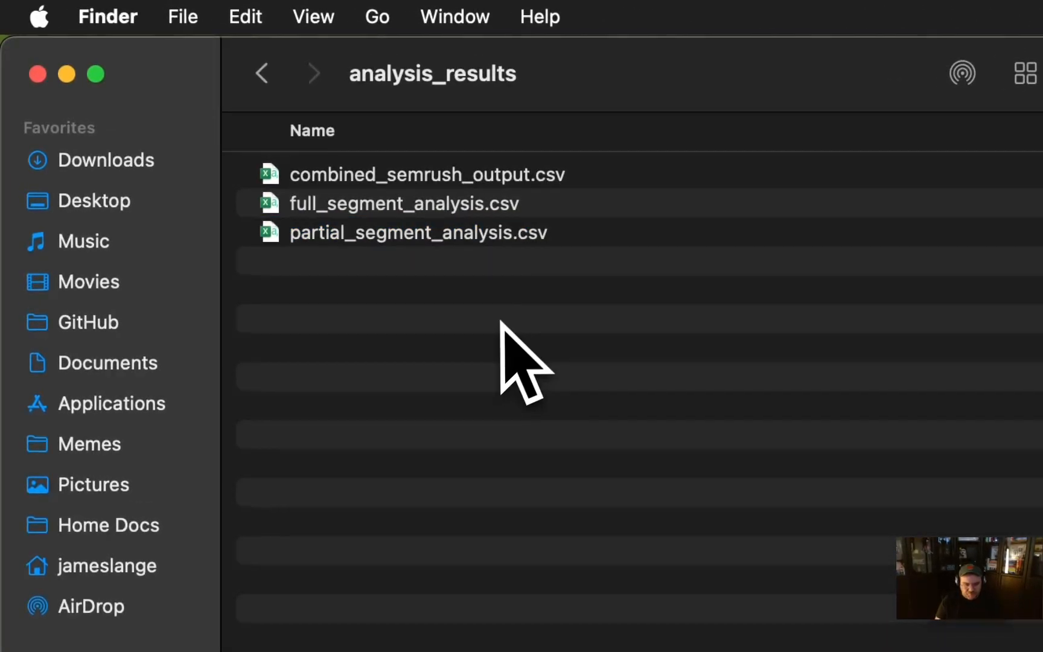
double_click(491, 236)
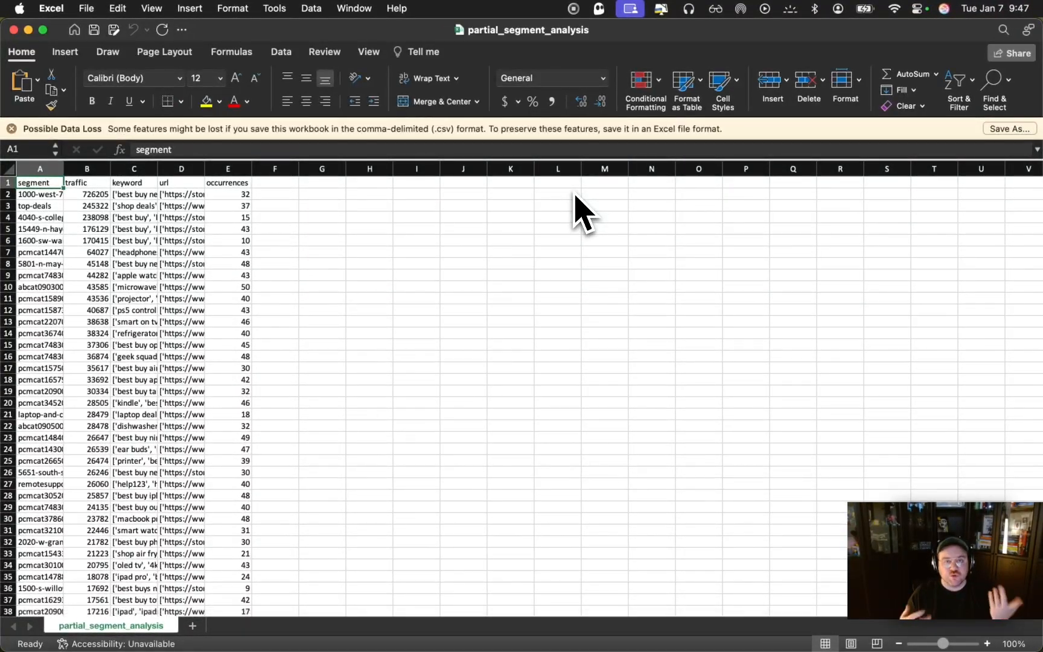
Examine the keywords listed for the first segments in the partial segment analysis, and check how far the column extends
click(156, 214)
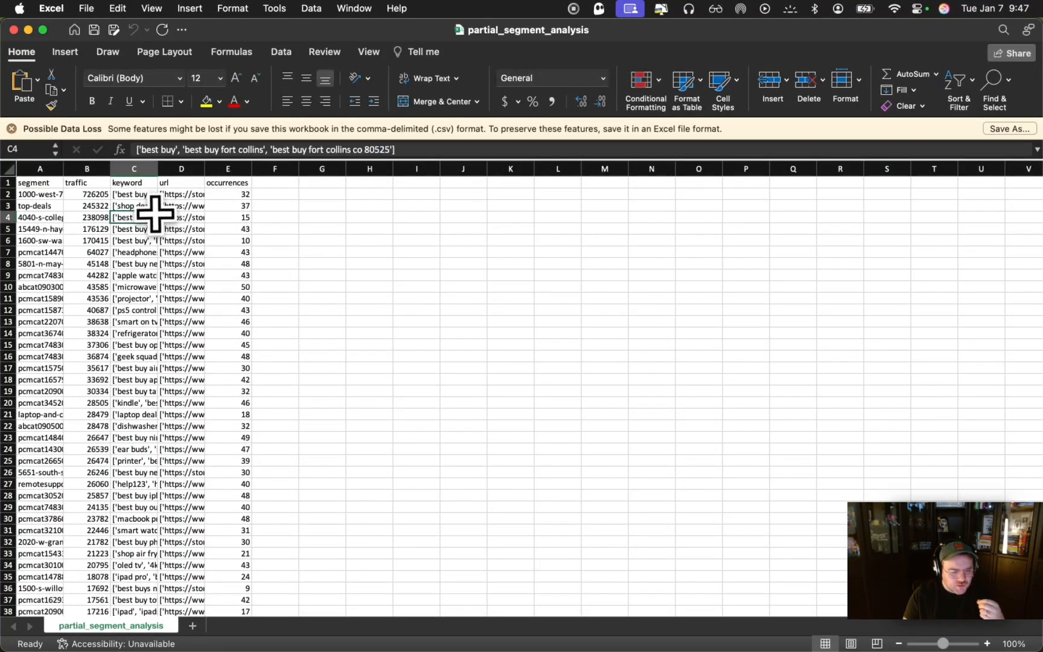
key(Left)
key(Up)
key(Right)
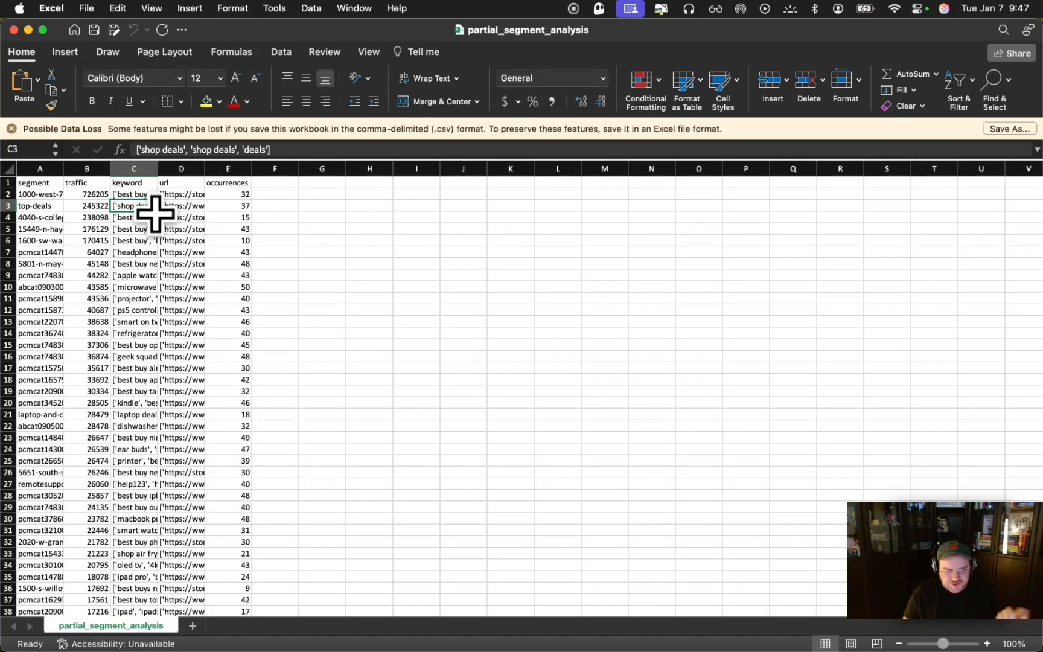
key(Down)
key(Down)
key(Down)
key(Down)
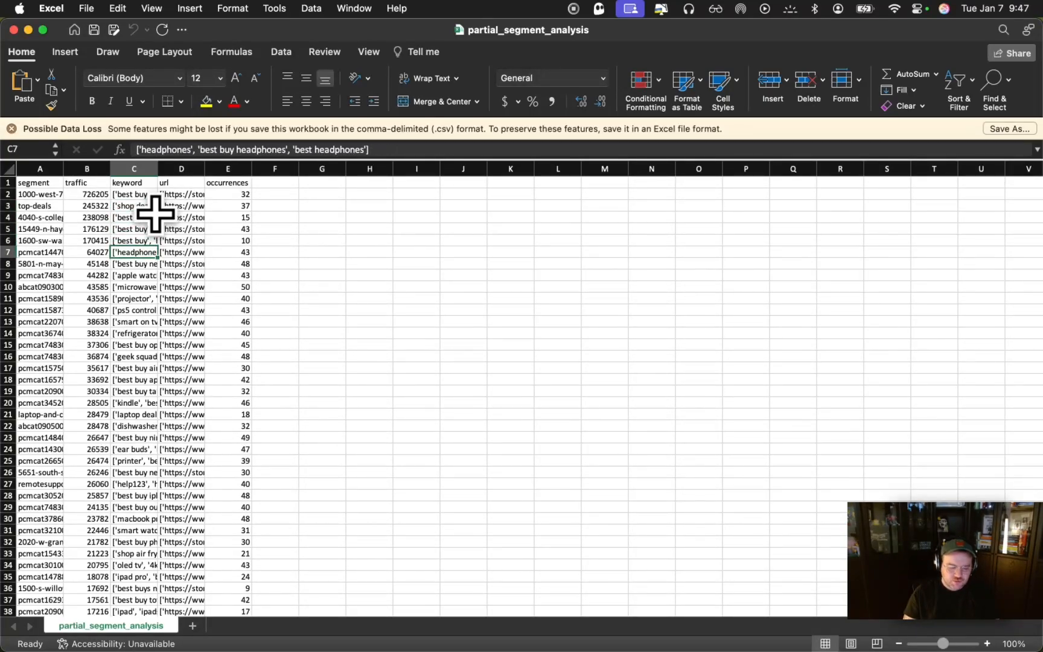
key(super+Down)
Close the partial segment analysis workbook and switch back to the SEMrush Combo Tool page in Chrome
key(super+w)
key(ctrl+Up)
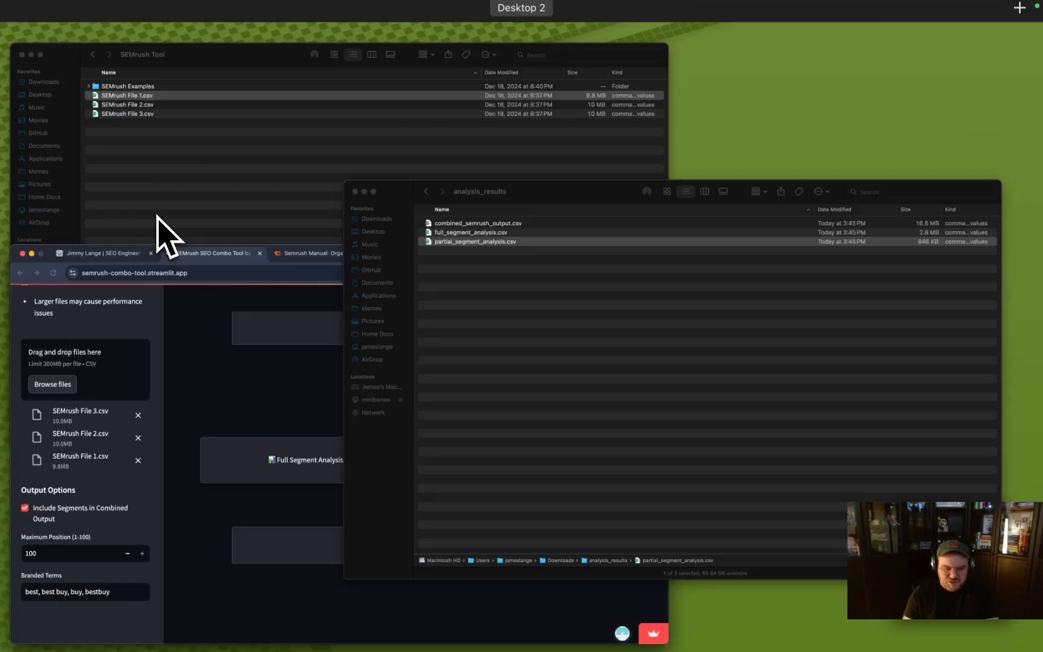
click(296, 492)
scroll(297, 492, up, 15)
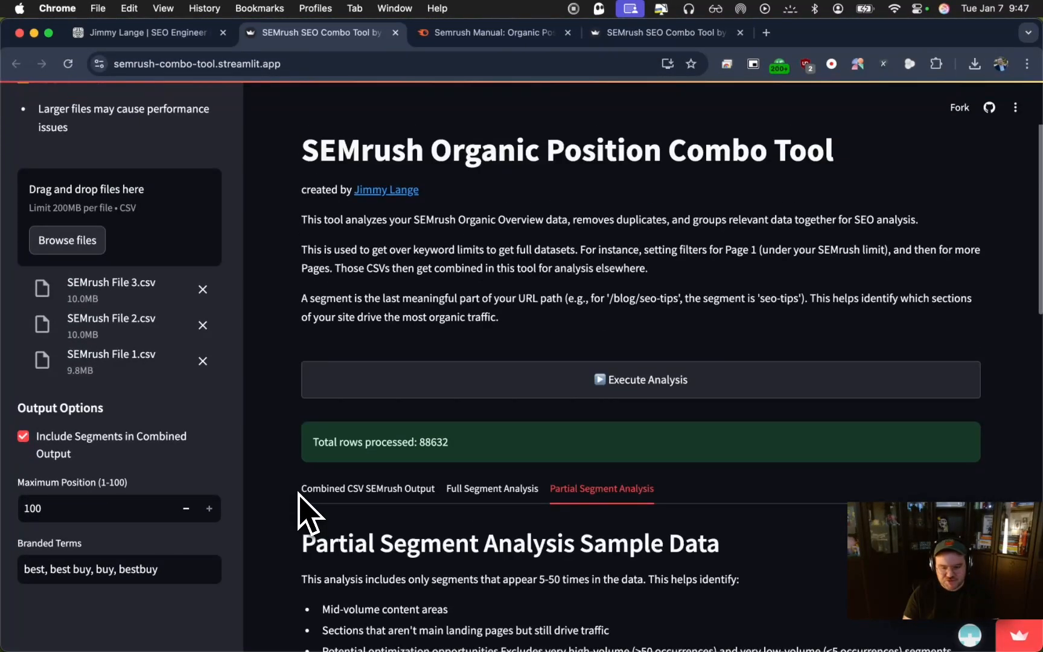